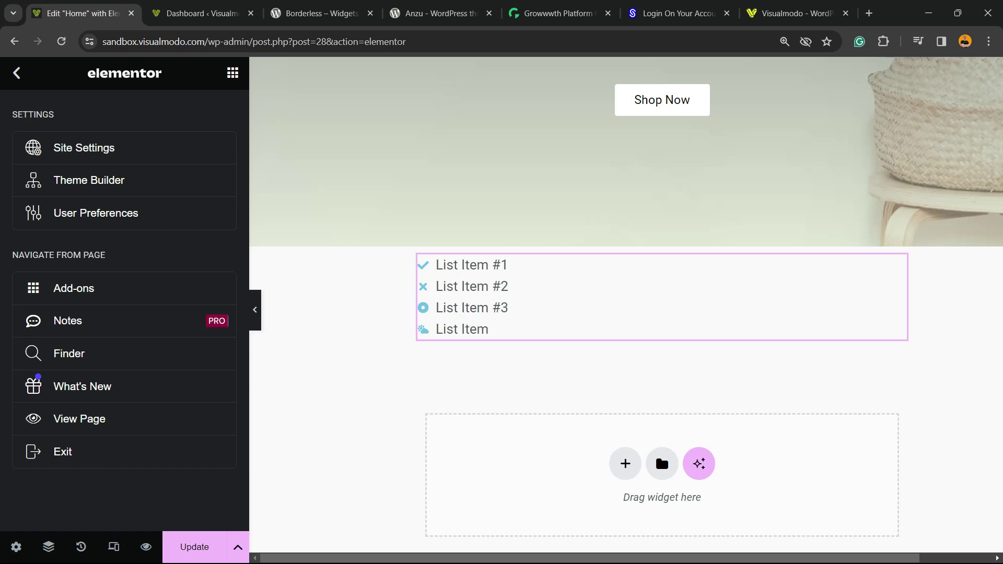
Step: Switch to the WordPress dashboard and look through the list of all pages
{"action": "left_click", "coordinate": [202, 14]}
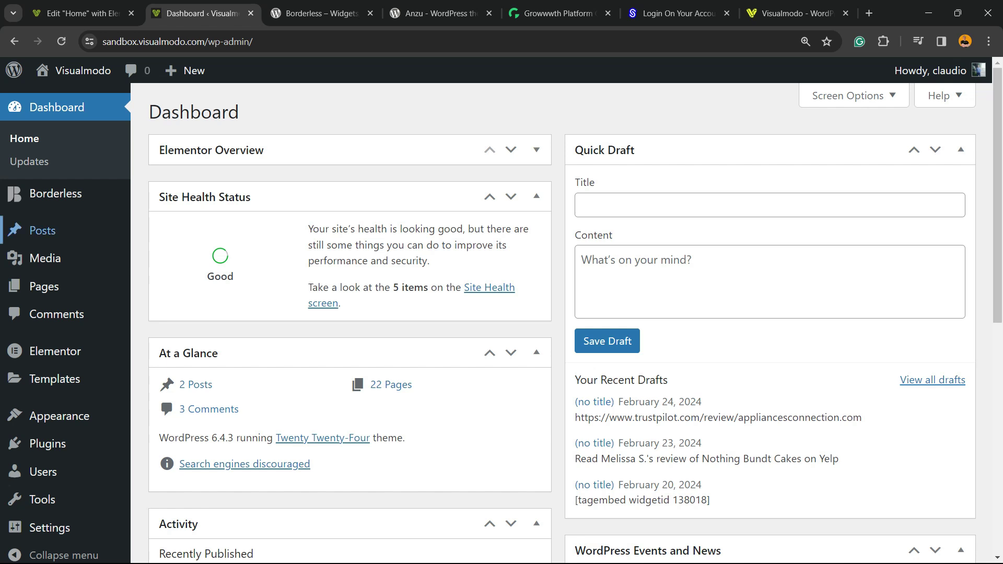
{"action": "mouse_move", "coordinate": [47, 287]}
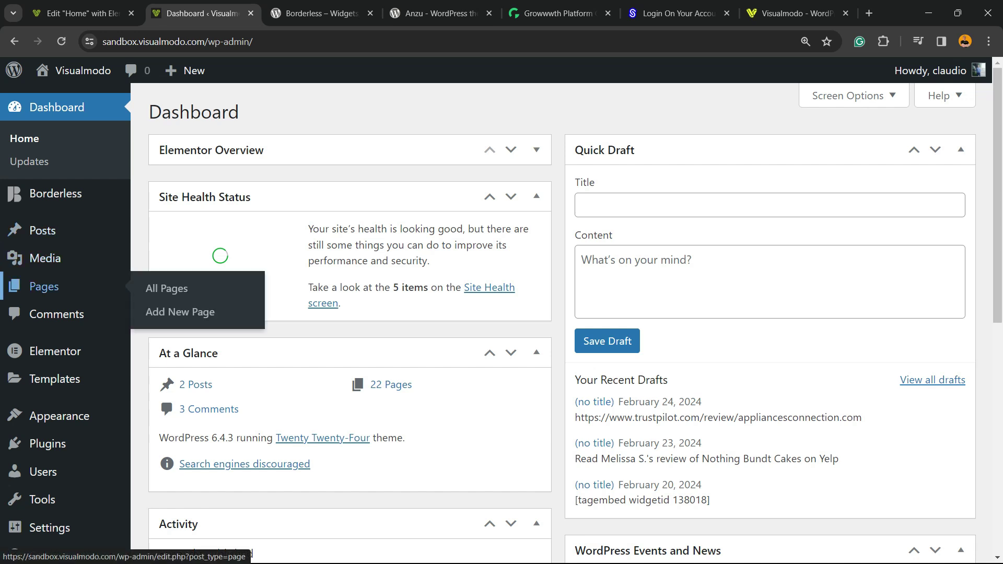
{"action": "left_click", "coordinate": [47, 287]}
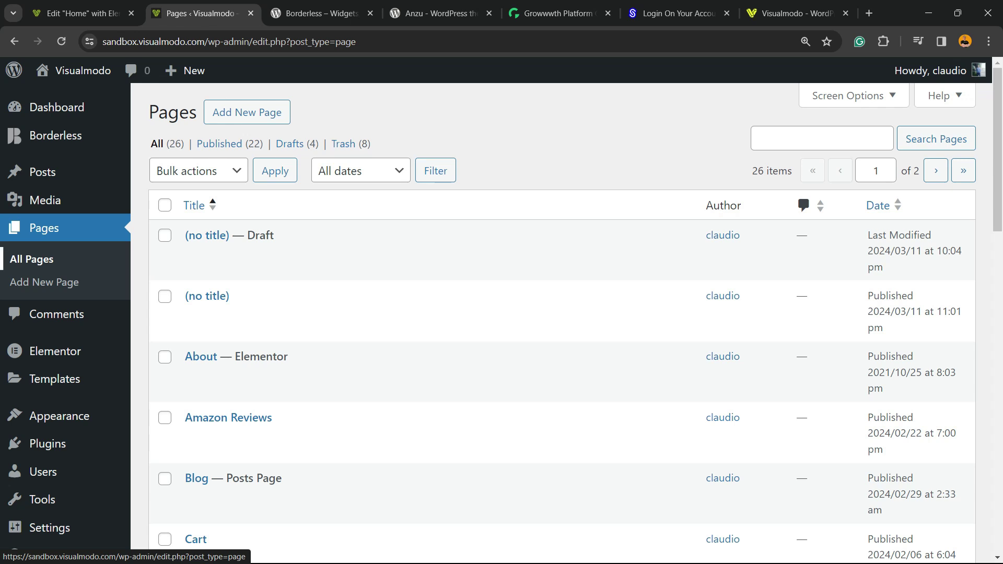
{"action": "scroll", "coordinate": [562, 324], "scroll_direction": "down", "scroll_amount": 7}
{"action": "scroll", "coordinate": [562, 324], "scroll_direction": "down", "scroll_amount": 12}
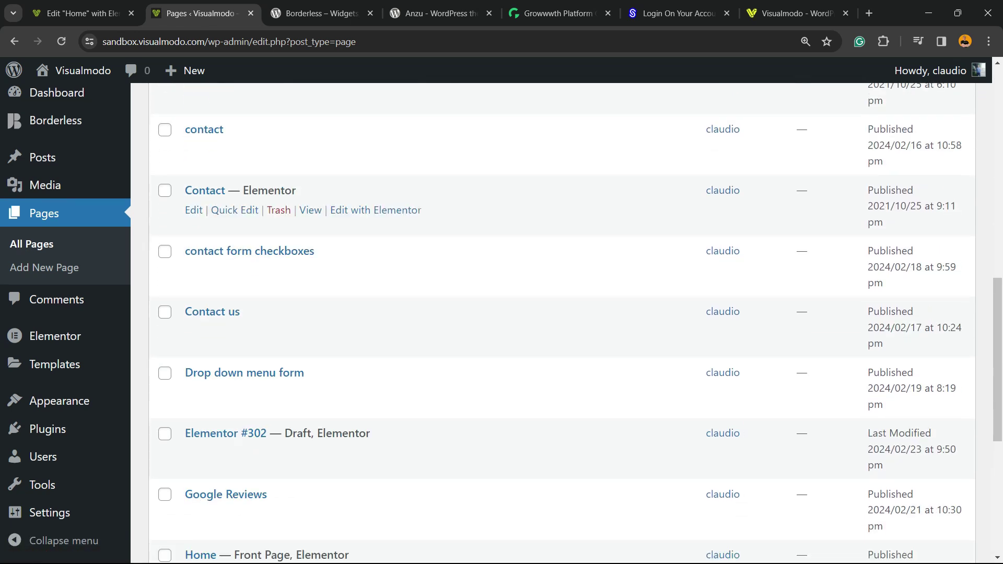
{"action": "left_click", "coordinate": [84, 13]}
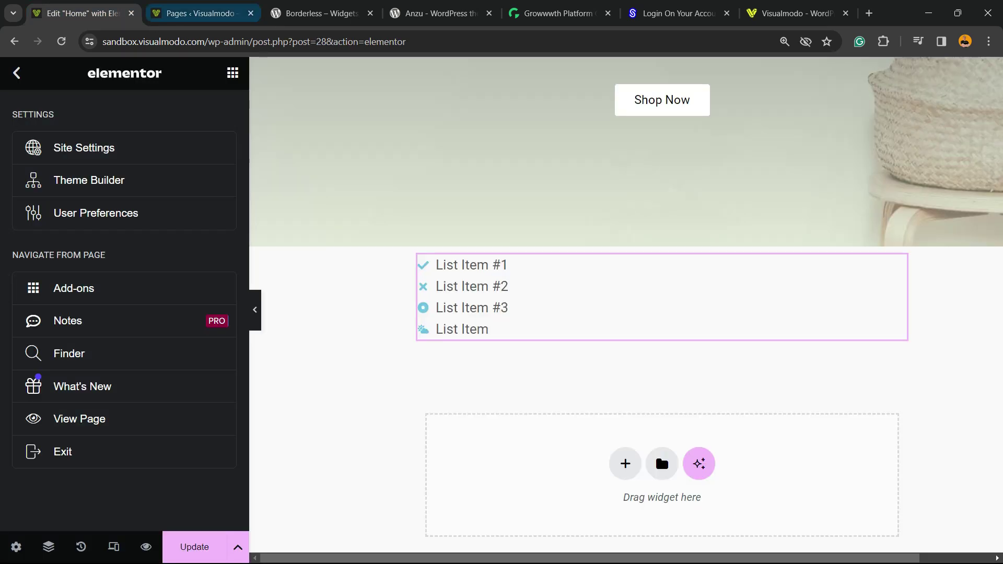
{"action": "left_click", "coordinate": [201, 13]}
Step: Visit the site's live home page, look through it, and open it for editing with Elementor
{"action": "mouse_move", "coordinate": [78, 70]}
{"action": "left_click", "coordinate": [56, 99]}
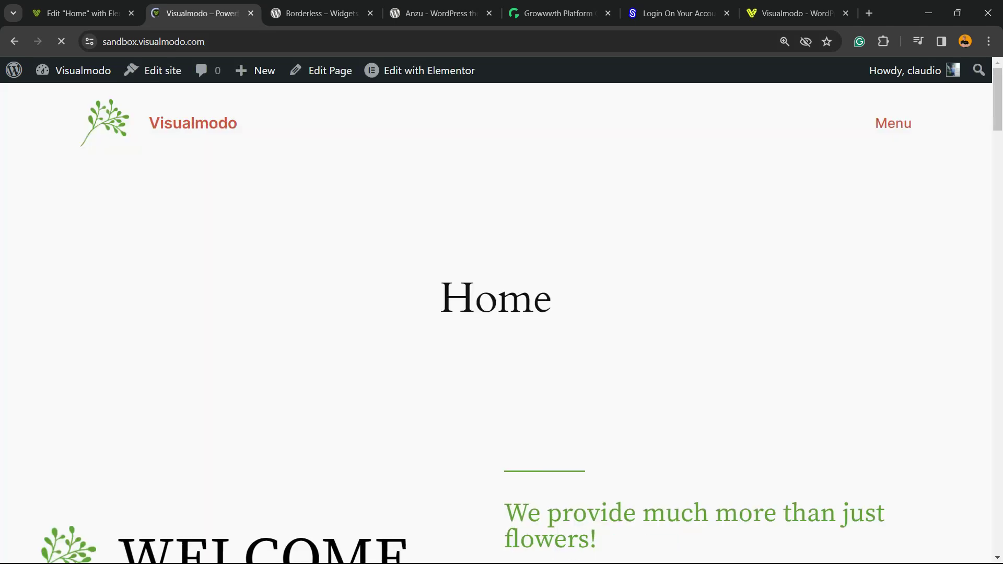
{"action": "scroll", "coordinate": [502, 324], "scroll_direction": "down", "scroll_amount": 20}
{"action": "key", "text": "End"}
{"action": "key", "text": "Home"}
{"action": "mouse_move", "coordinate": [423, 71]}
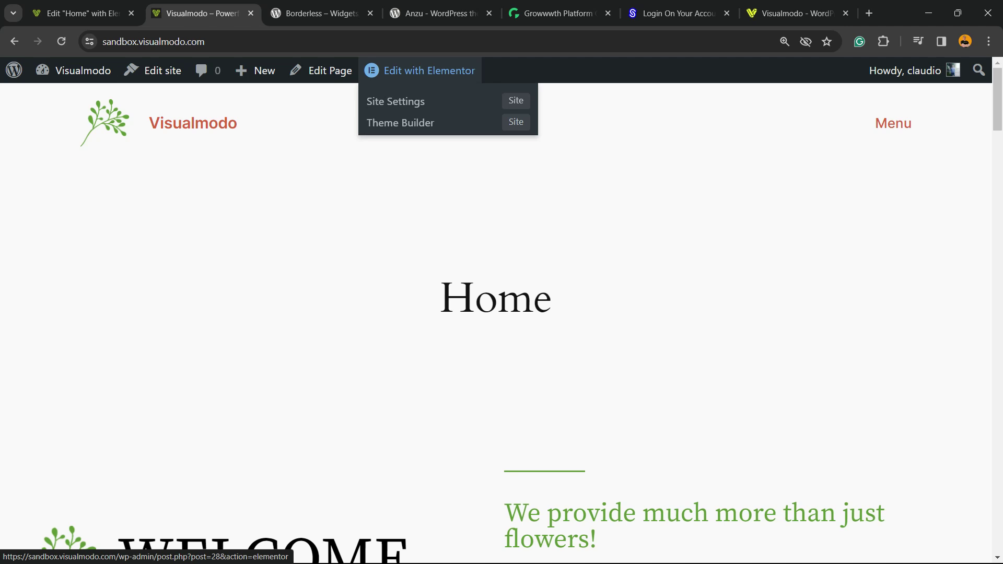
{"action": "left_click", "coordinate": [397, 71]}
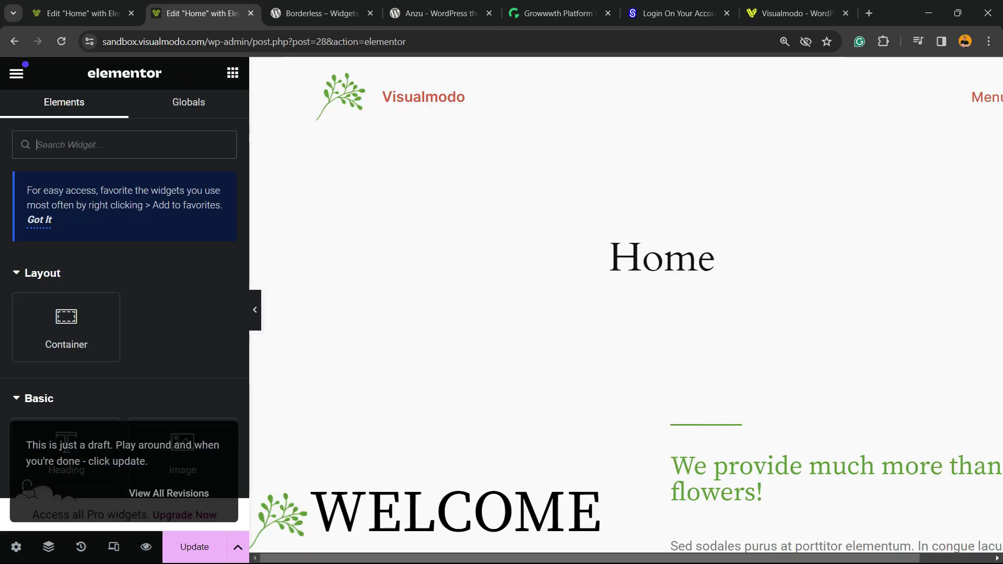
Step: Delete the existing icon list below the Shop Now banner on the home page
{"action": "scroll", "coordinate": [627, 303], "scroll_direction": "down", "scroll_amount": 10}
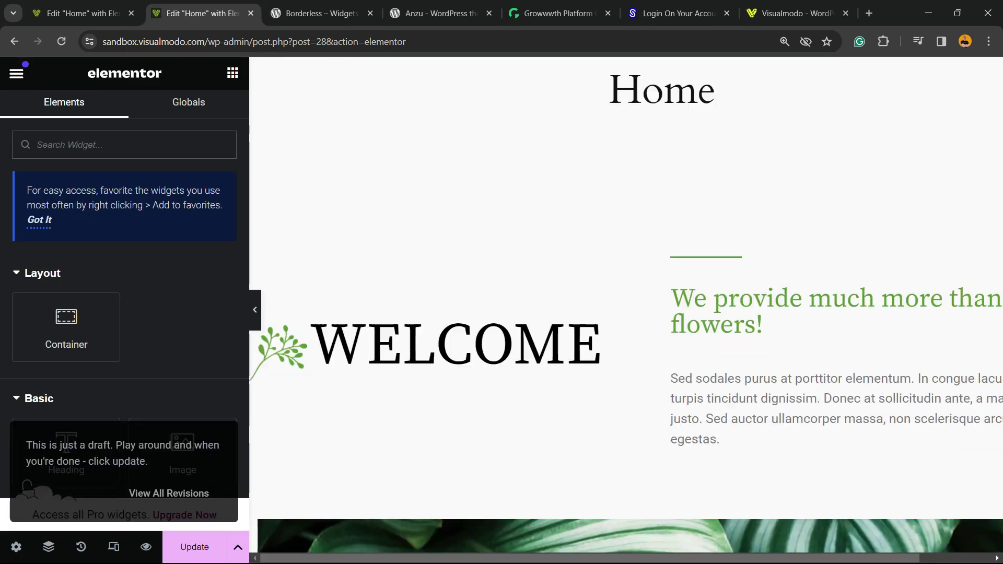
{"action": "scroll", "coordinate": [627, 303], "scroll_direction": "down", "scroll_amount": 20}
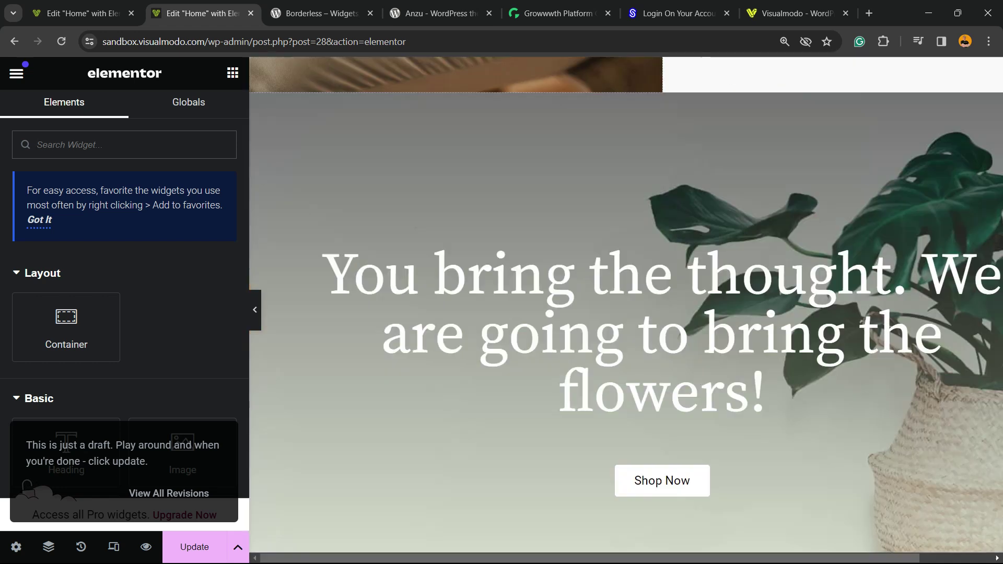
{"action": "scroll", "coordinate": [627, 303], "scroll_direction": "up", "scroll_amount": 5}
{"action": "scroll", "coordinate": [627, 250], "scroll_direction": "up", "scroll_amount": 3}
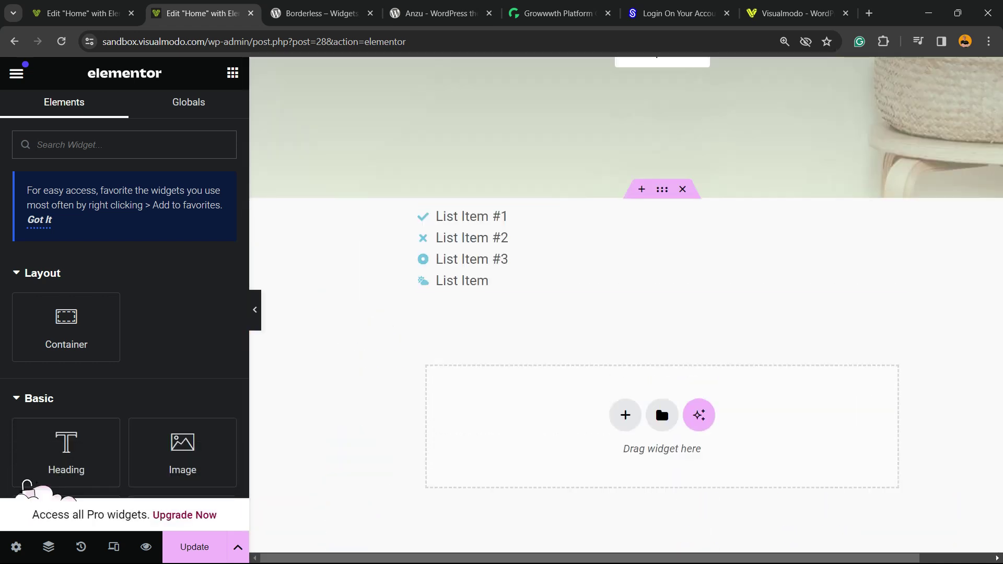
{"action": "right_click", "coordinate": [575, 245]}
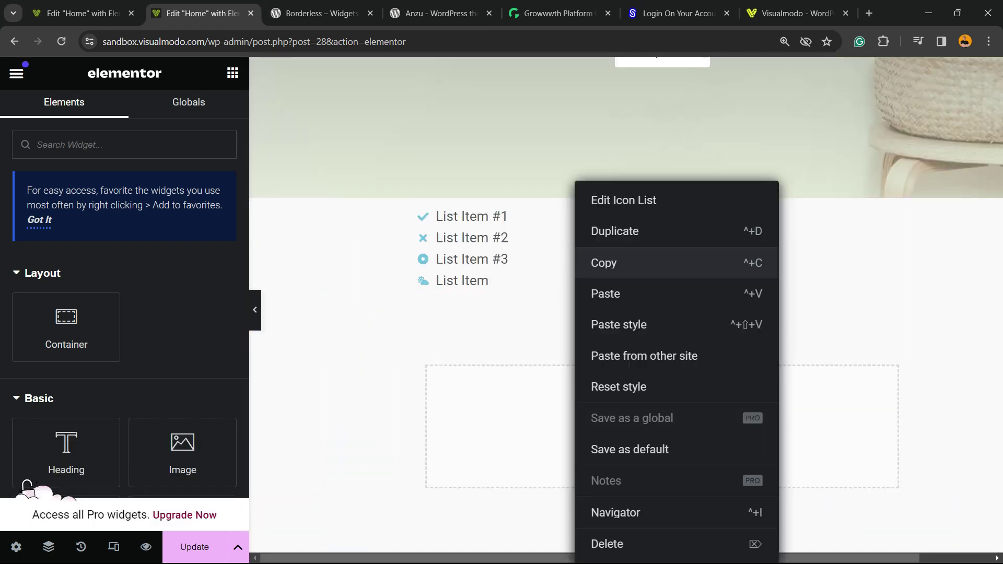
{"action": "left_click", "coordinate": [607, 544]}
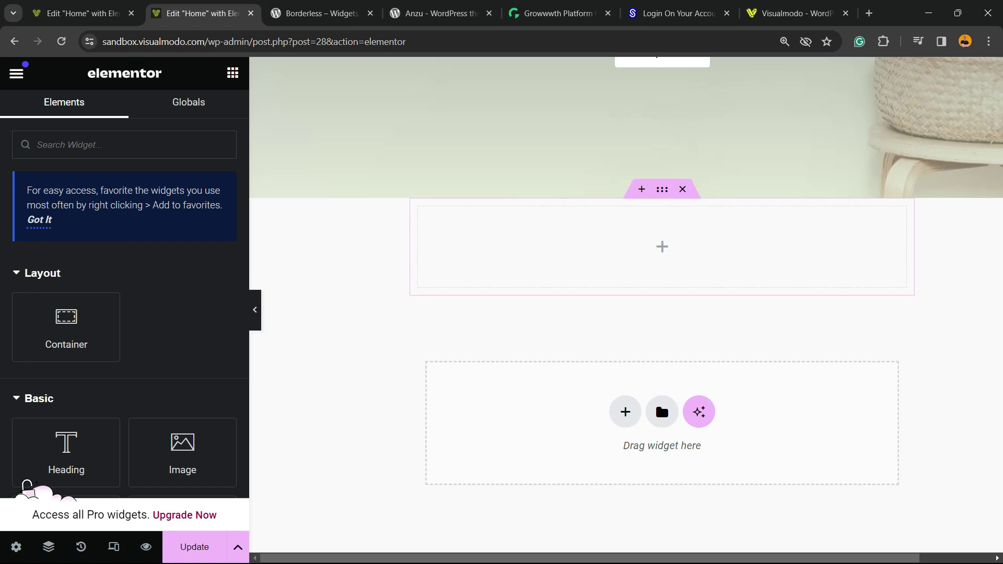
Step: Add a new single container with downward direction below the emptied container
{"action": "left_click", "coordinate": [626, 412]}
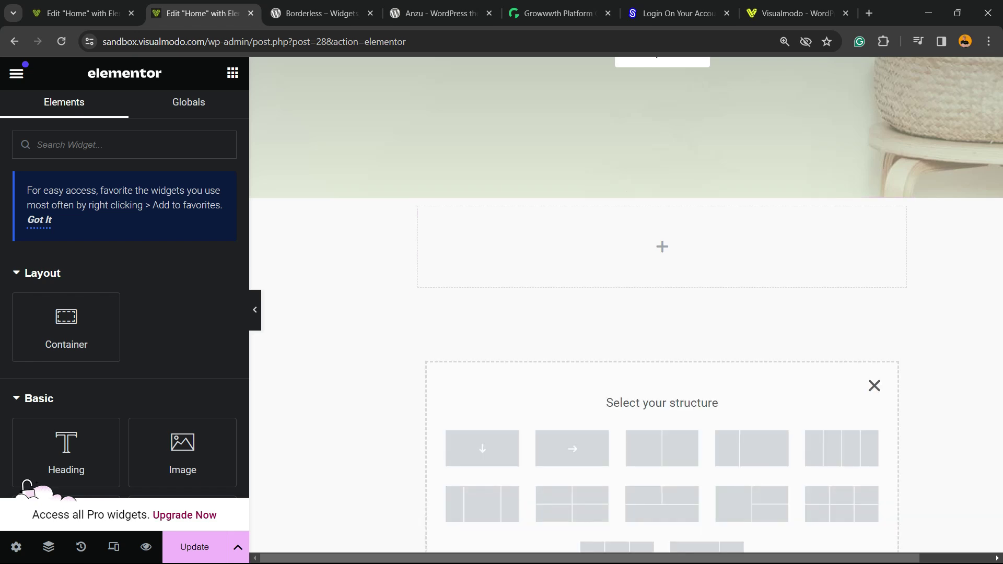
{"action": "left_click", "coordinate": [482, 448]}
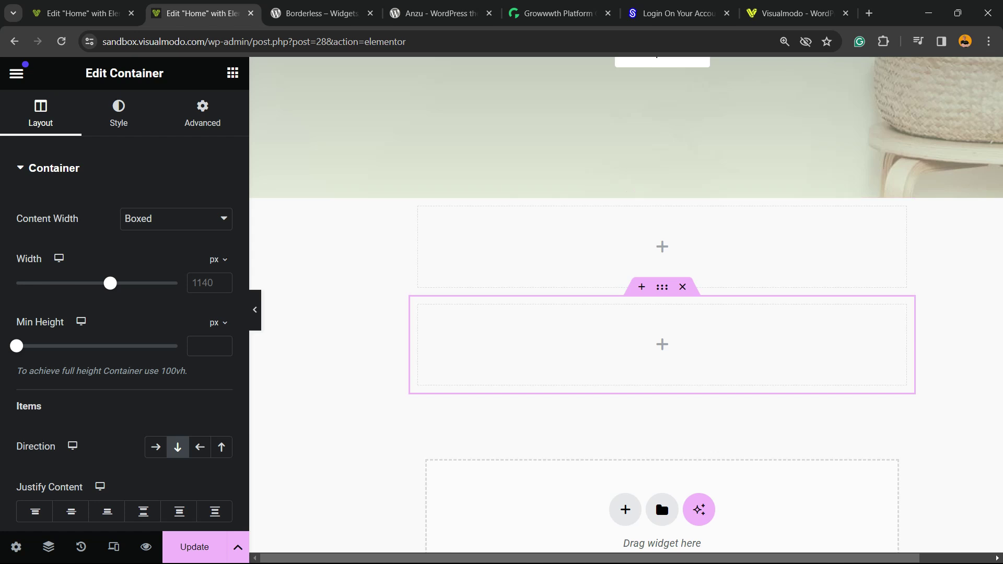
{"action": "scroll", "coordinate": [550, 358], "scroll_direction": "down", "scroll_amount": 4}
{"action": "scroll", "coordinate": [550, 357], "scroll_direction": "up", "scroll_amount": 3}
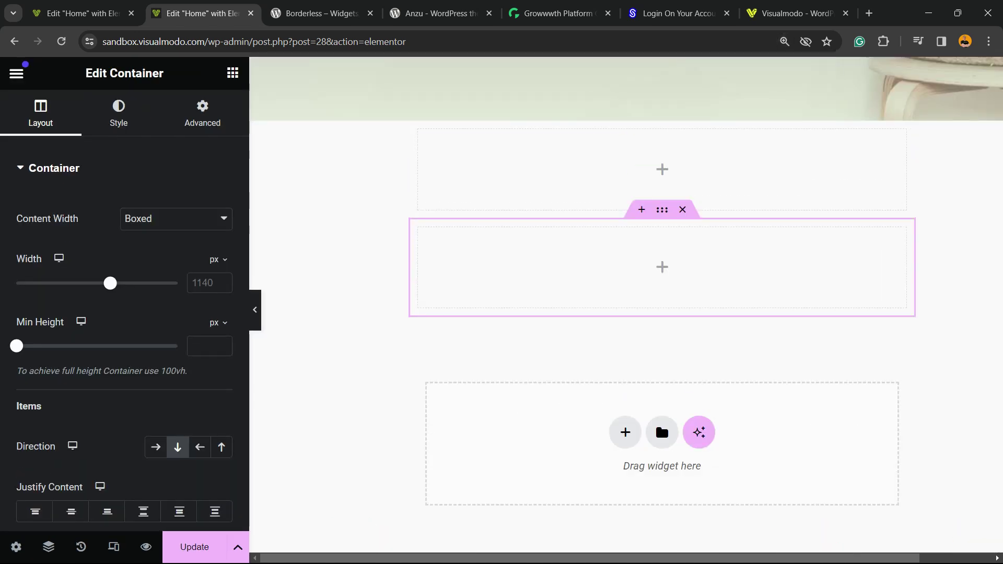
Step: Search the widgets for "list" and add an Icon List widget to the new container
{"action": "left_click", "coordinate": [17, 73]}
{"action": "left_click", "coordinate": [16, 73]}
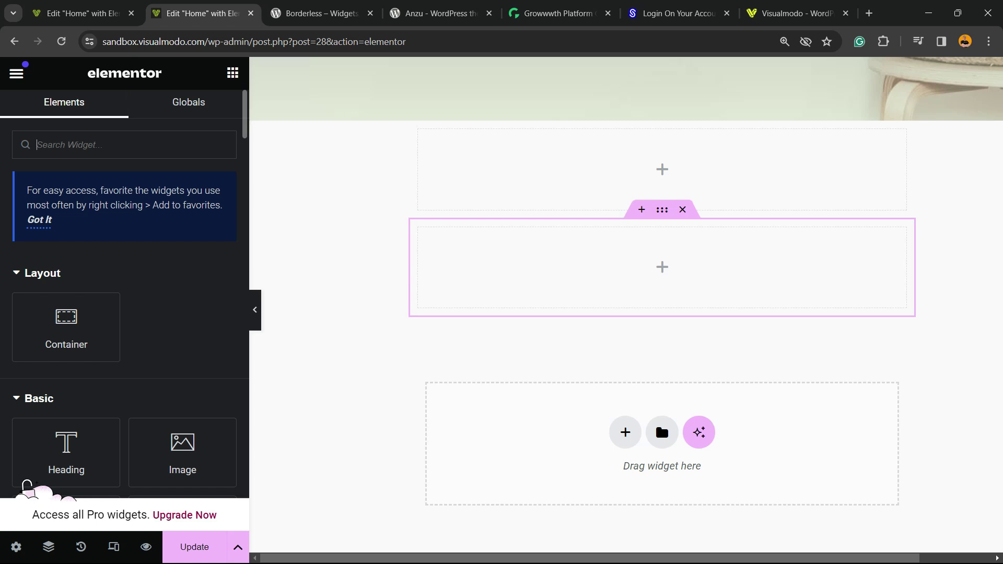
{"action": "left_click", "coordinate": [136, 154]}
{"action": "type", "text": "list"}
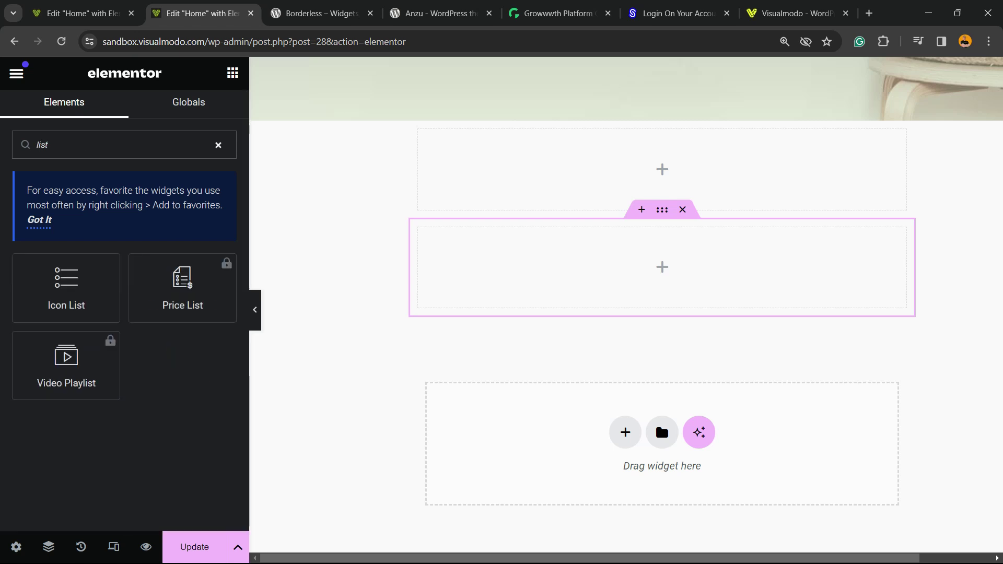
{"action": "left_click", "coordinate": [72, 301]}
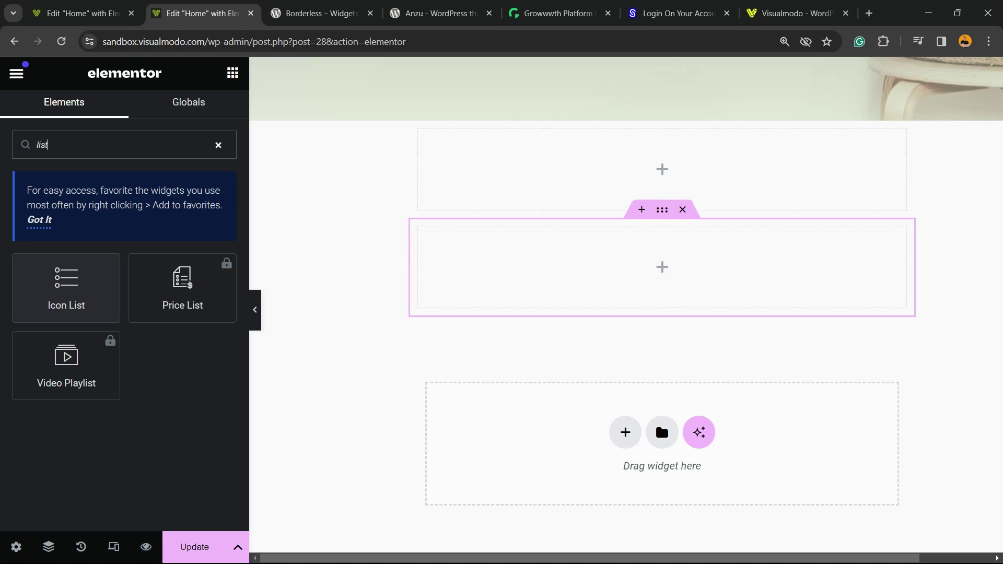
{"action": "left_click", "coordinate": [72, 301]}
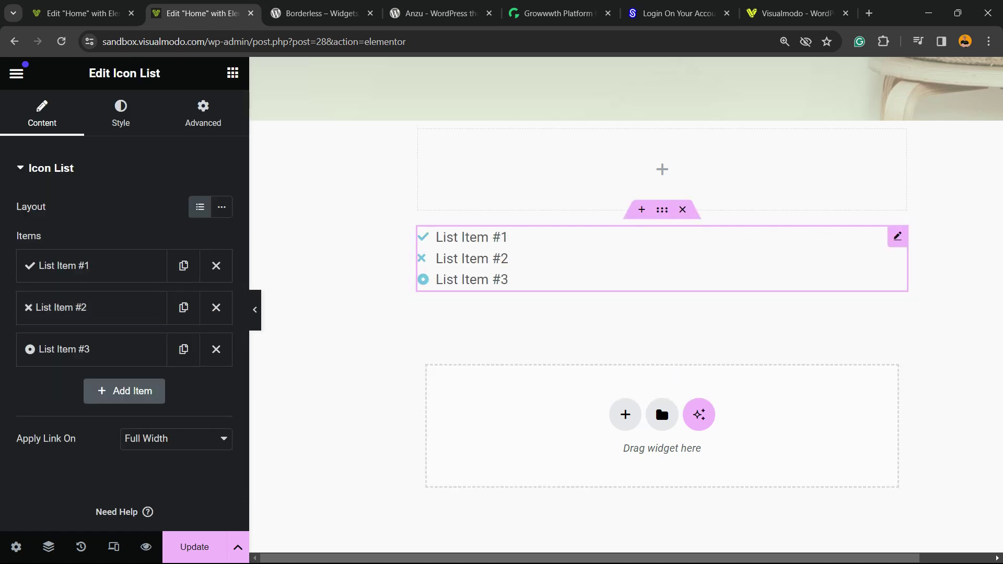
Step: Open List Item #1 for editing and try appending "wwwwww" to its text, removing the addition again
{"action": "left_click", "coordinate": [94, 265]}
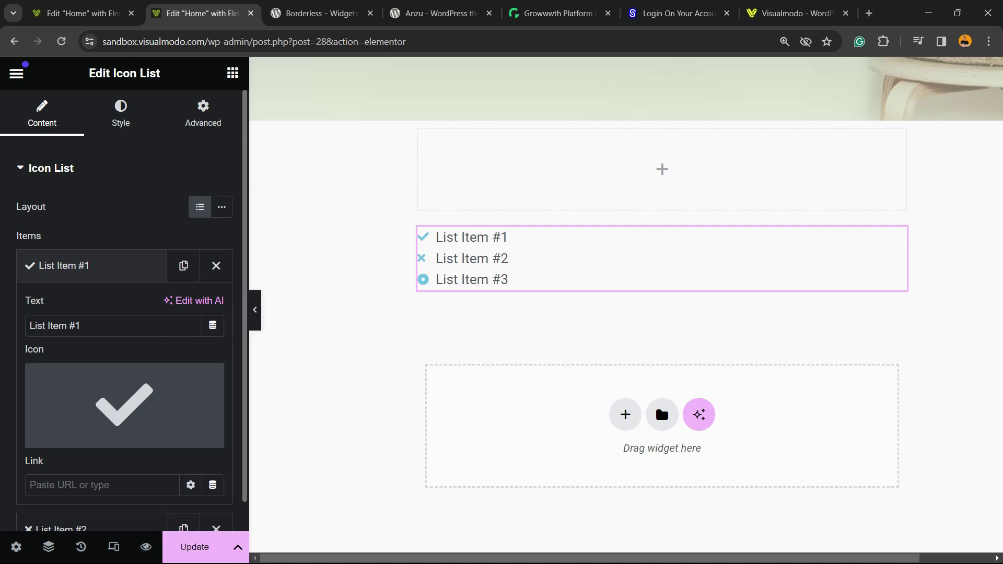
{"action": "double_click", "coordinate": [78, 326]}
{"action": "left_click", "coordinate": [80, 326]}
{"action": "type", "text": "wwwwwww"}
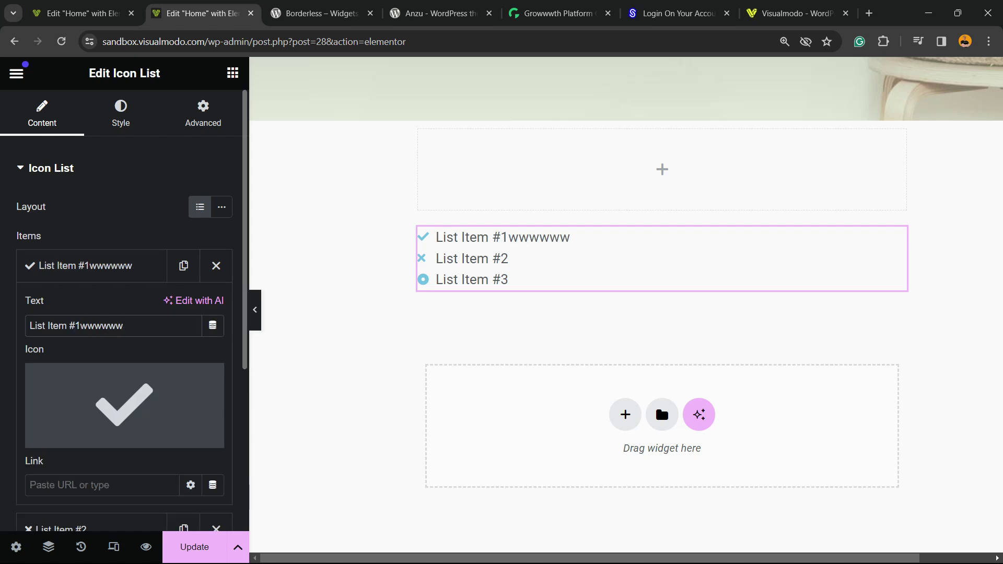
{"action": "left_click_drag", "start_coordinate": [124, 326], "coordinate": [80, 326]}
{"action": "key", "text": "BackSpace"}
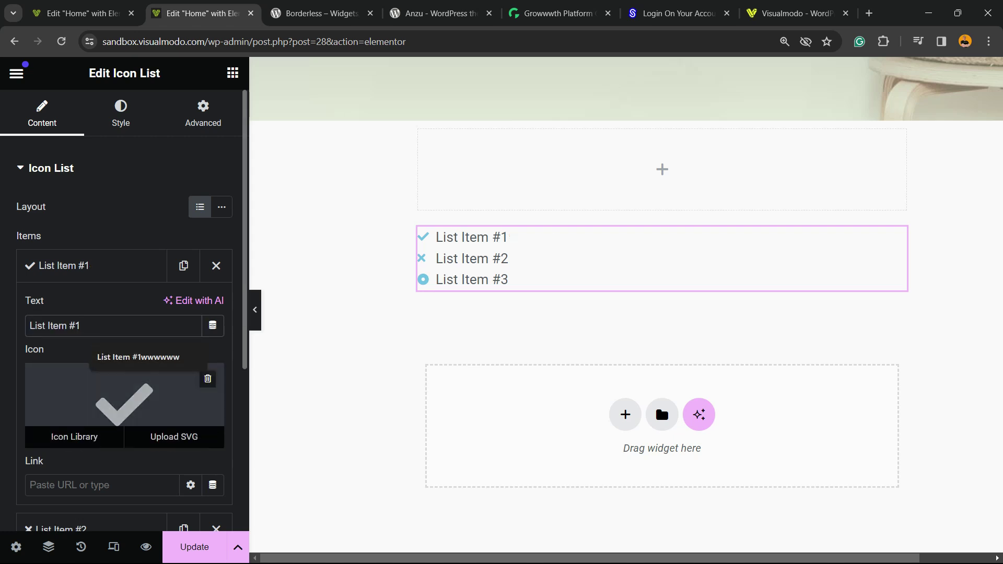
Step: Change the icon of List Item #1 to the circled check mark from the icon library
{"action": "left_click", "coordinate": [74, 436]}
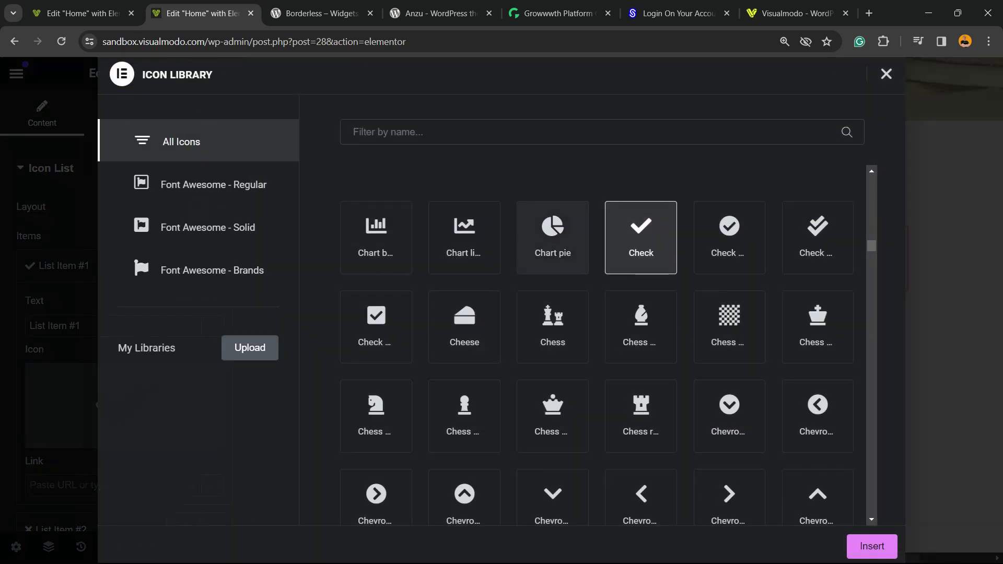
{"action": "left_click", "coordinate": [729, 238]}
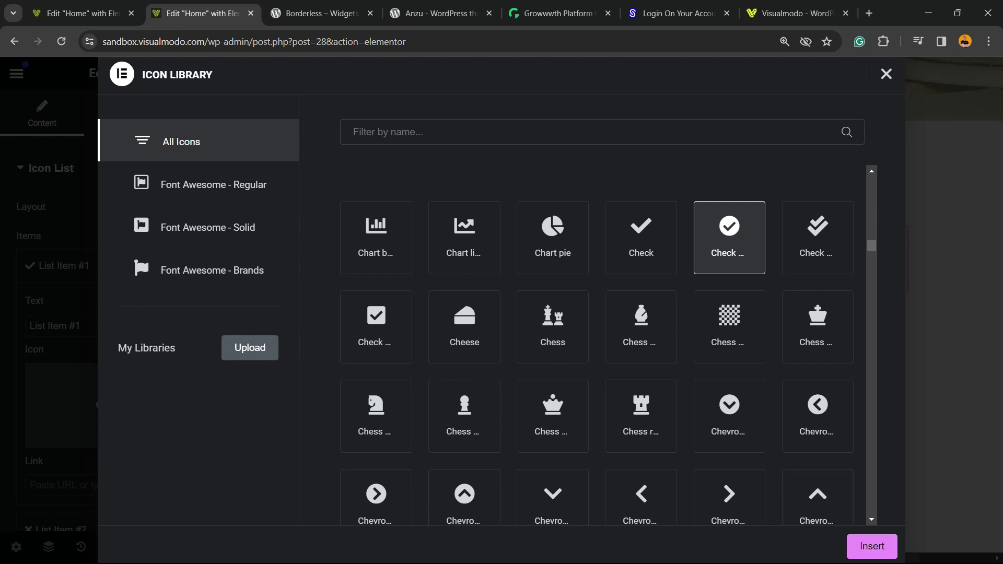
{"action": "left_click", "coordinate": [872, 546]}
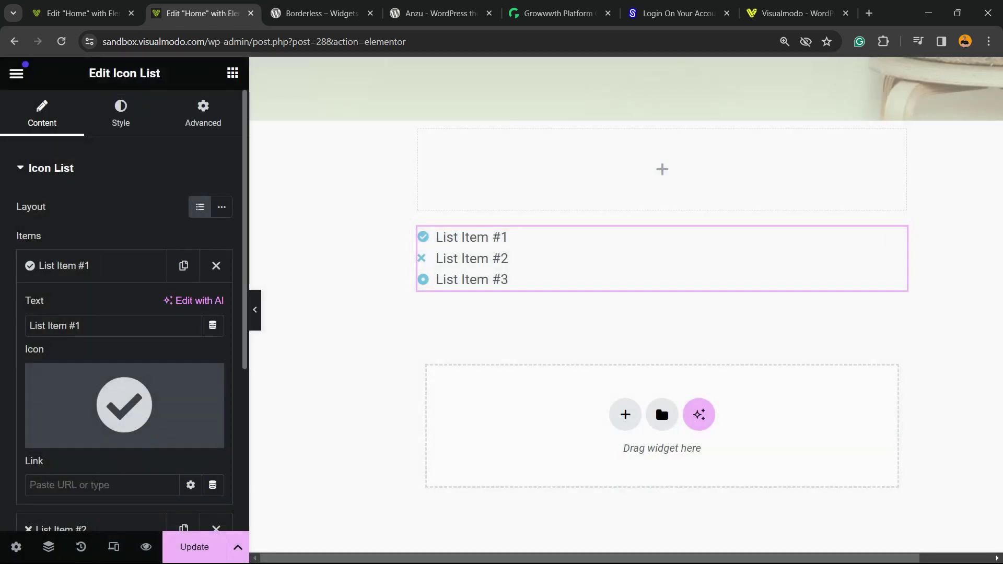
Step: Add two new items to the end of the icon list
{"action": "scroll", "coordinate": [125, 405], "scroll_direction": "down", "scroll_amount": 5}
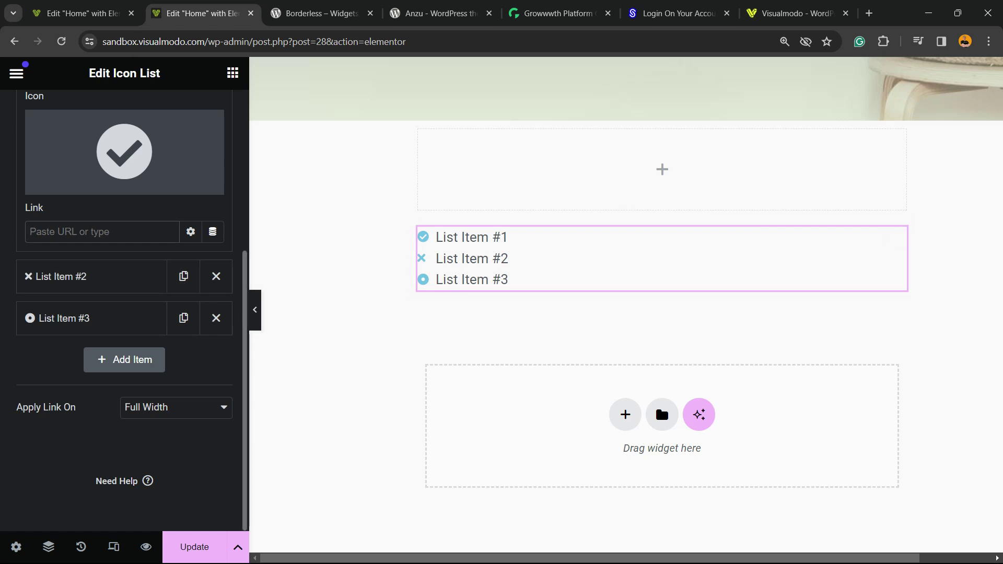
{"action": "left_click", "coordinate": [124, 359]}
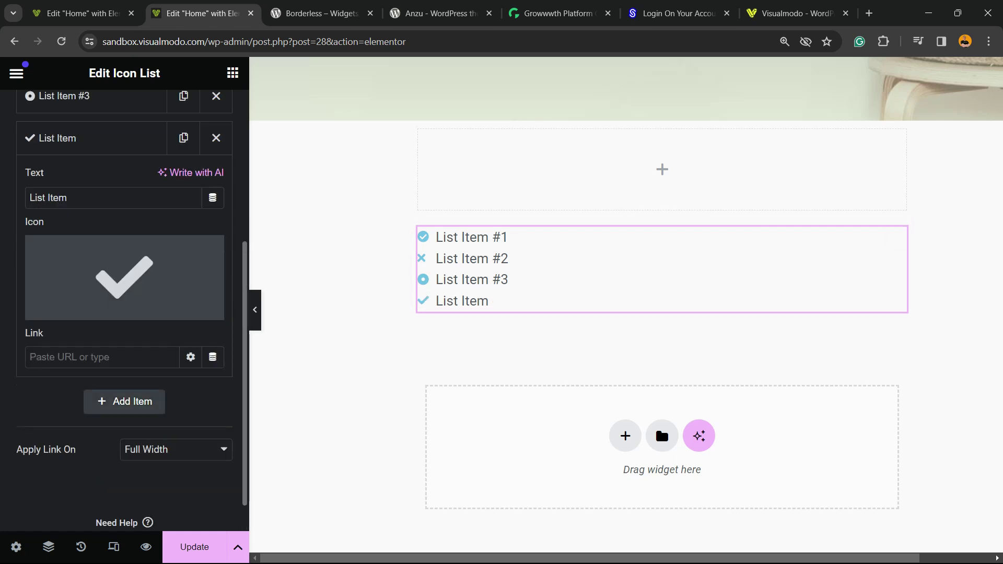
{"action": "left_click", "coordinate": [124, 401]}
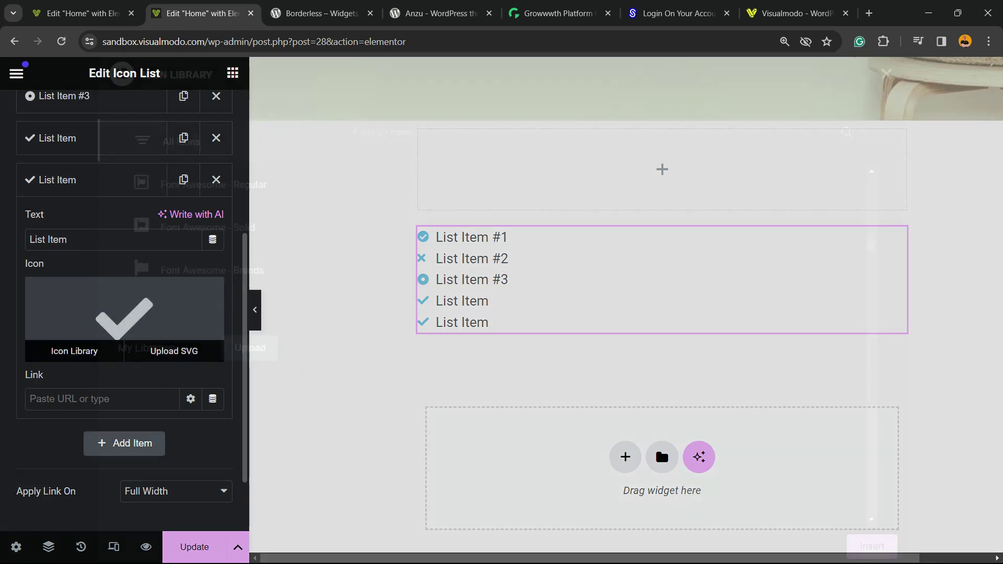
Step: Set the fifth list item's icon to the square check mark and collapse its settings
{"action": "left_click", "coordinate": [71, 350]}
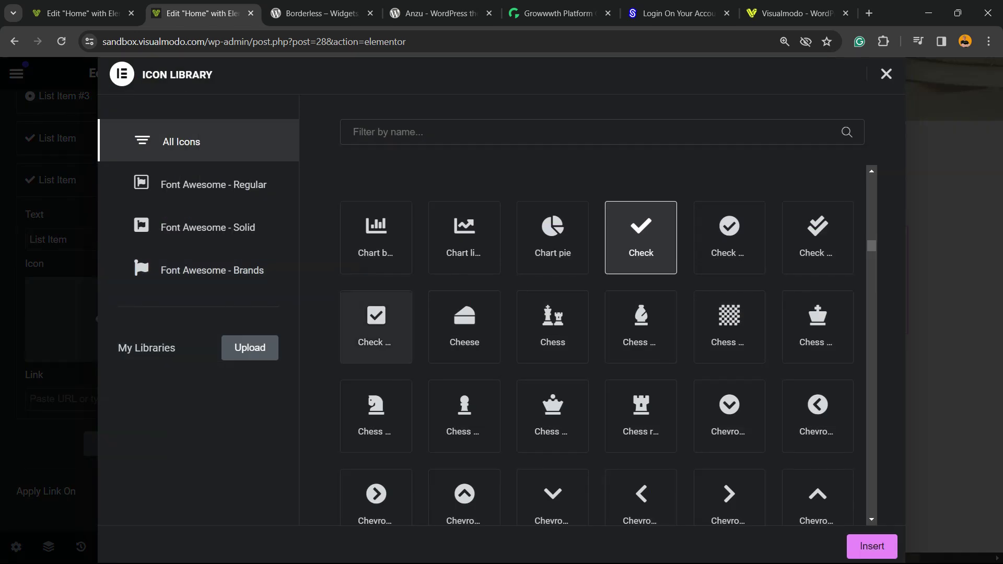
{"action": "left_click", "coordinate": [376, 327]}
{"action": "left_click", "coordinate": [872, 546]}
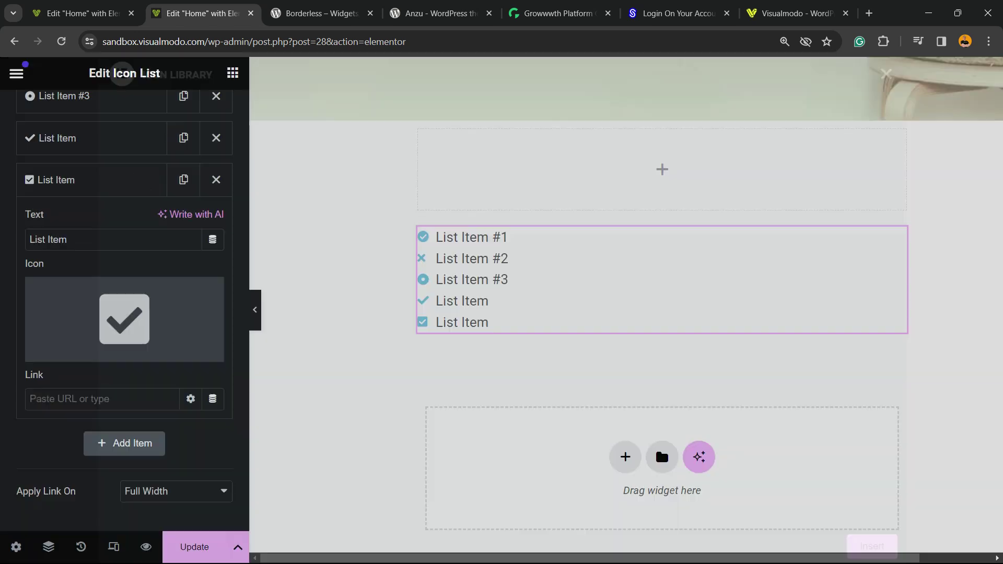
{"action": "scroll", "coordinate": [94, 293], "scroll_direction": "up", "scroll_amount": 3}
{"action": "left_click", "coordinate": [95, 312]}
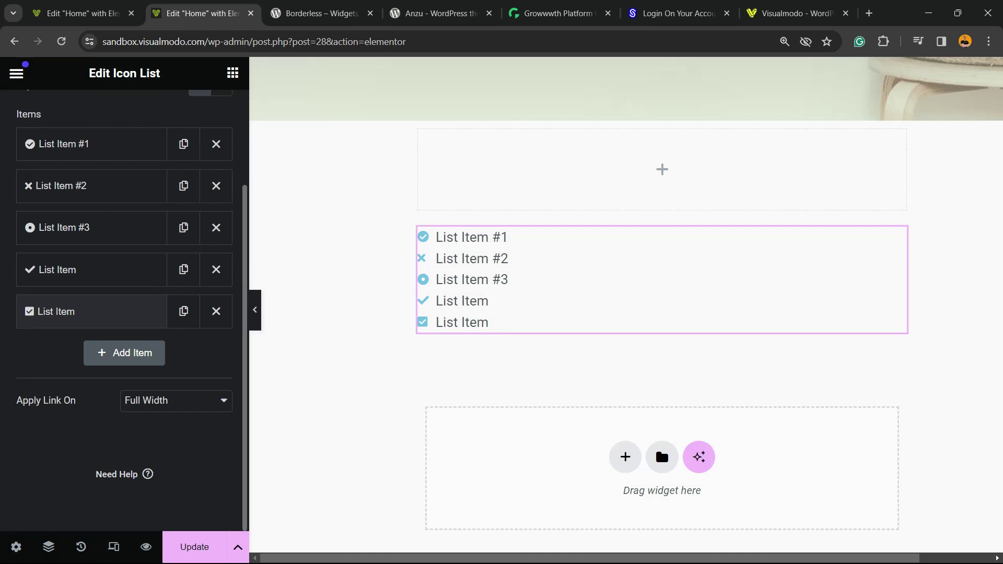
Step: Change the fourth list item's icon to the right-pointing chevron in a circle
{"action": "left_click", "coordinate": [57, 269]}
{"action": "left_click", "coordinate": [83, 447]}
{"action": "scroll", "coordinate": [465, 286], "scroll_direction": "down", "scroll_amount": 3}
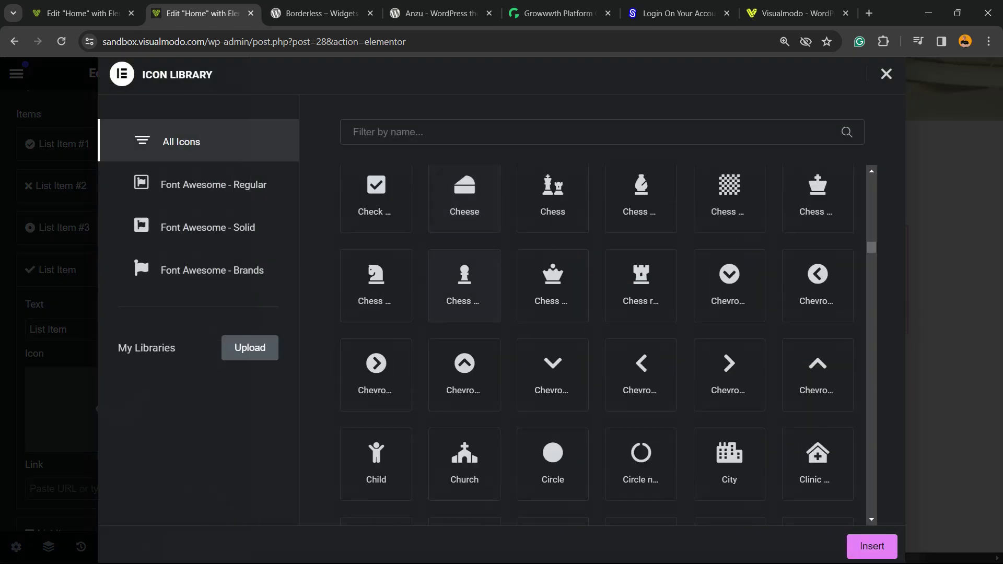
{"action": "left_click", "coordinate": [376, 374]}
{"action": "left_click", "coordinate": [872, 546]}
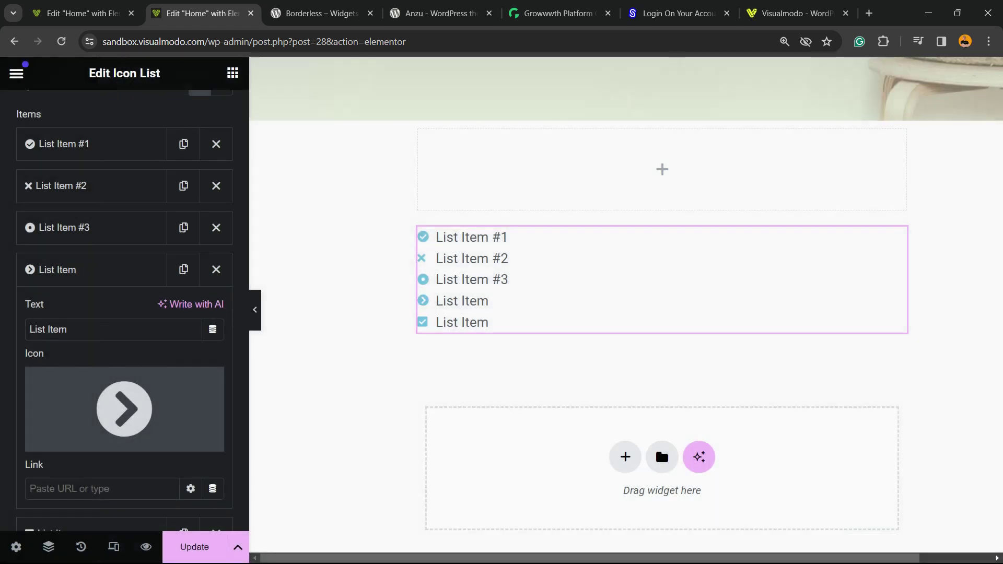
{"action": "scroll", "coordinate": [125, 407], "scroll_direction": "down", "scroll_amount": 3}
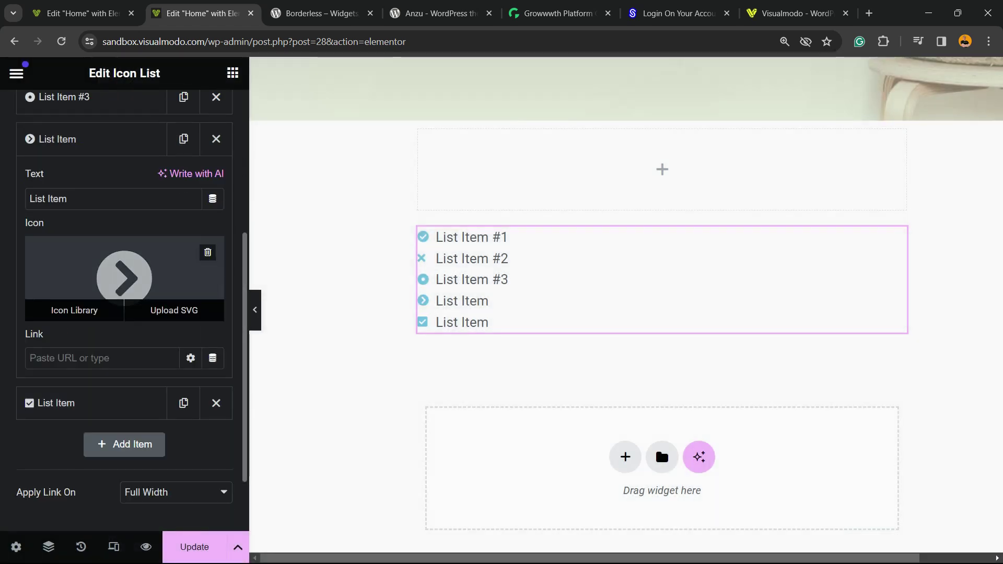
Step: Rename the fourth and fifth list items to "List Item #4" and "List Item #5"
{"action": "scroll", "coordinate": [126, 314], "scroll_direction": "up", "scroll_amount": 3}
{"action": "left_click", "coordinate": [69, 329]}
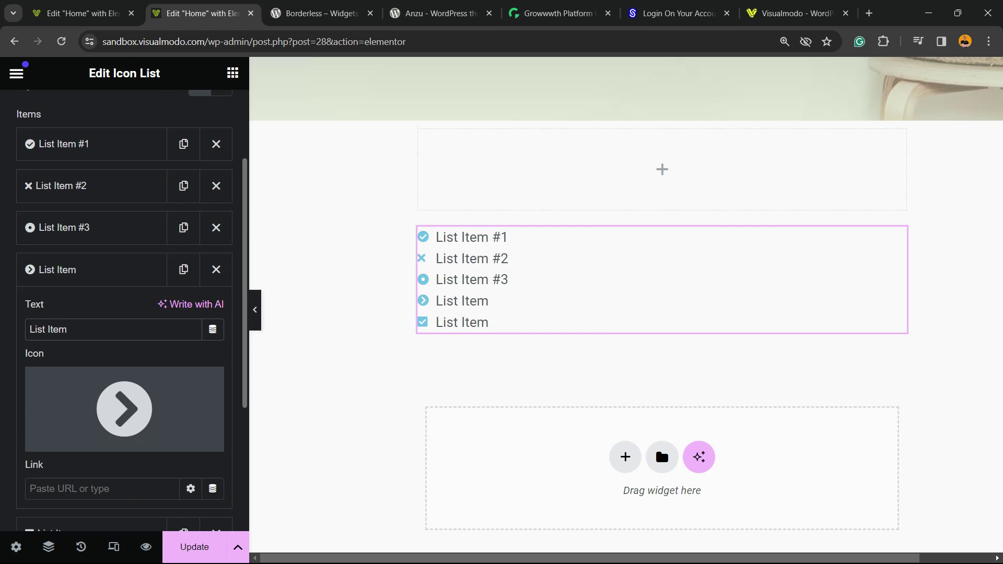
{"action": "type", "text": "#4"}
{"action": "left_click", "coordinate": [89, 269]}
{"action": "left_click", "coordinate": [88, 311]}
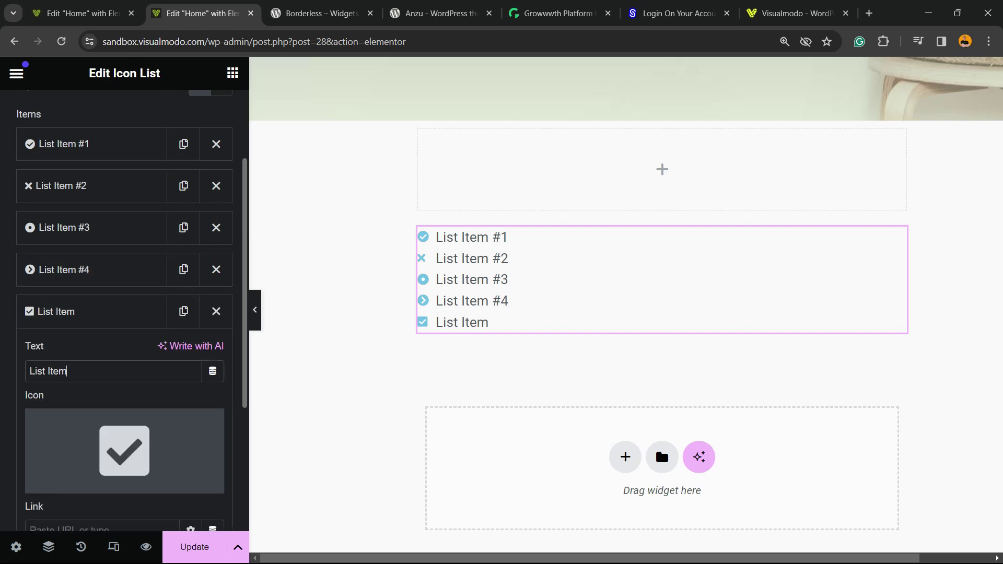
{"action": "type", "text": "#5"}
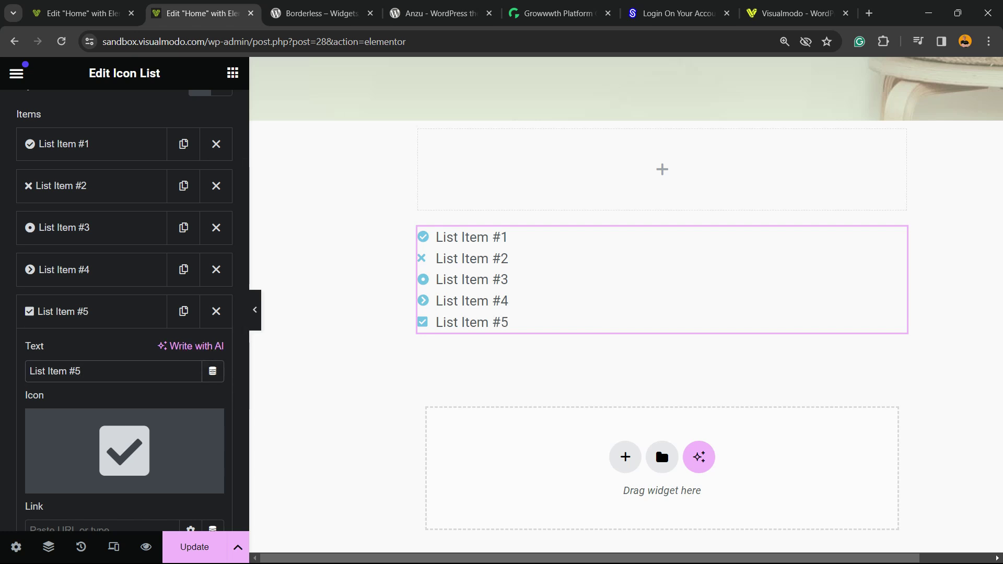
Step: Duplicate List Item #1 and delete the copy
{"action": "scroll", "coordinate": [94, 311], "scroll_direction": "down", "scroll_amount": 4}
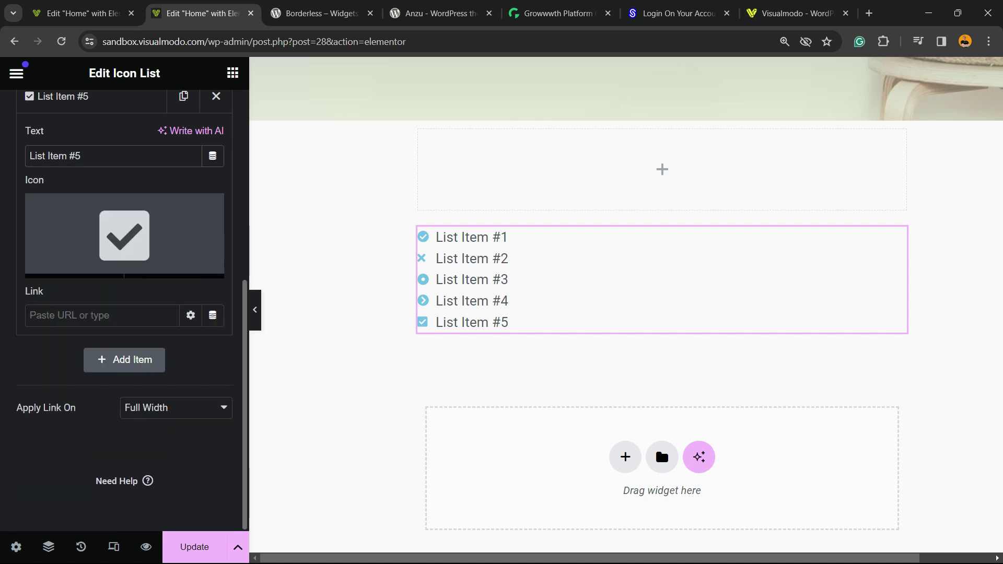
{"action": "scroll", "coordinate": [94, 311], "scroll_direction": "up", "scroll_amount": 6}
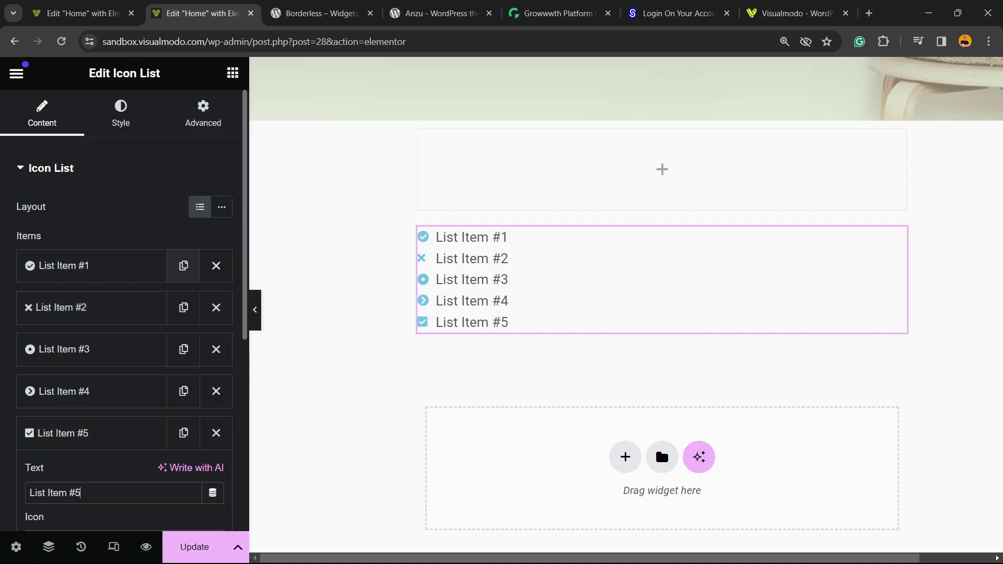
{"action": "left_click", "coordinate": [184, 265]}
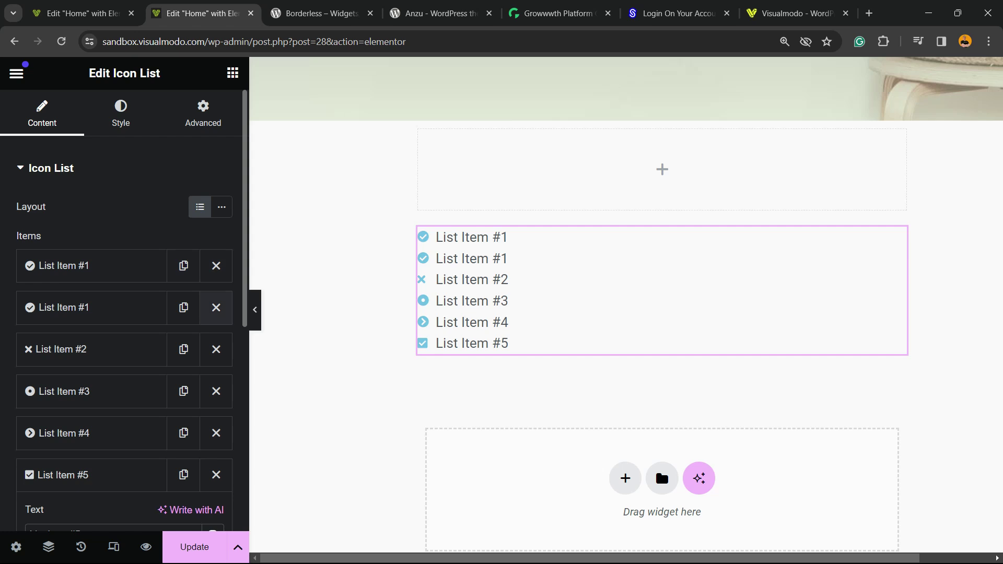
{"action": "left_click", "coordinate": [216, 307]}
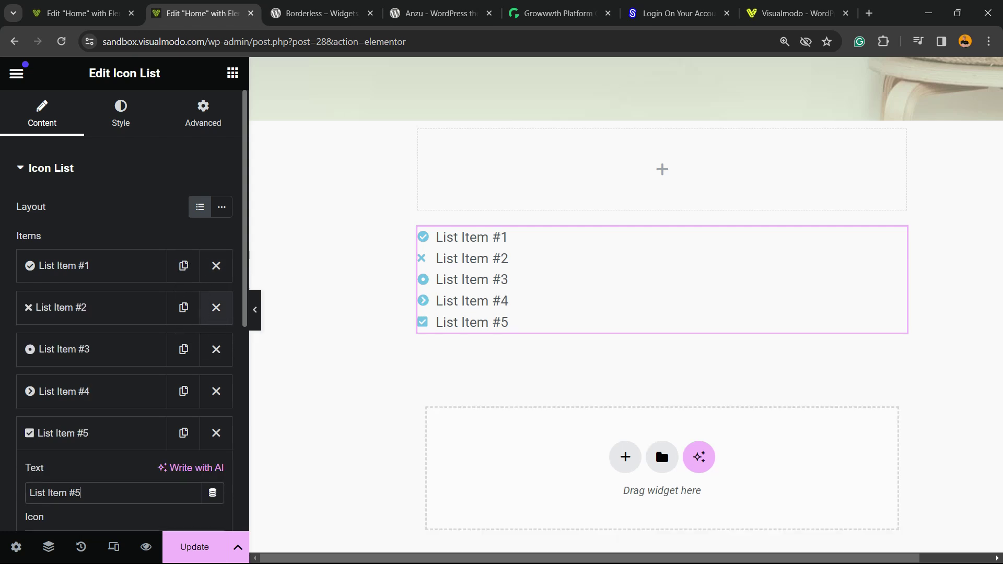
Step: Try the inline layout for the icon list and restore the default layout
{"action": "scroll", "coordinate": [92, 309], "scroll_direction": "down", "scroll_amount": 5}
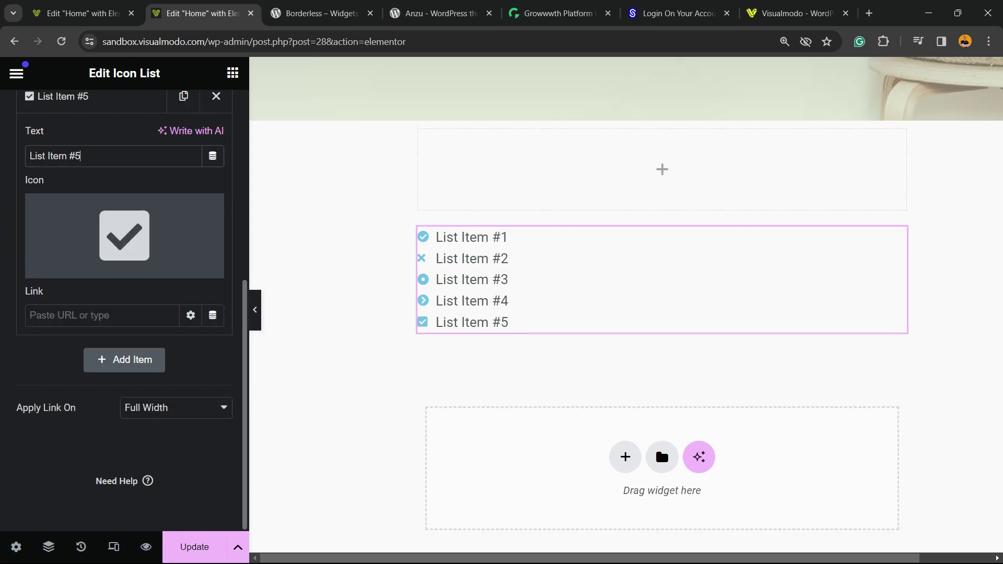
{"action": "scroll", "coordinate": [124, 360], "scroll_direction": "up", "scroll_amount": 6}
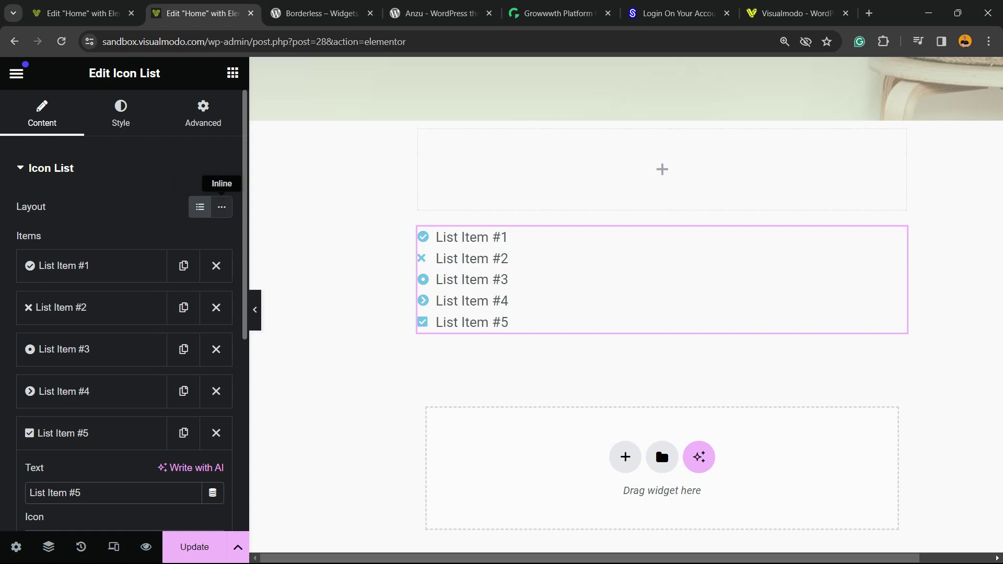
{"action": "left_click", "coordinate": [222, 207]}
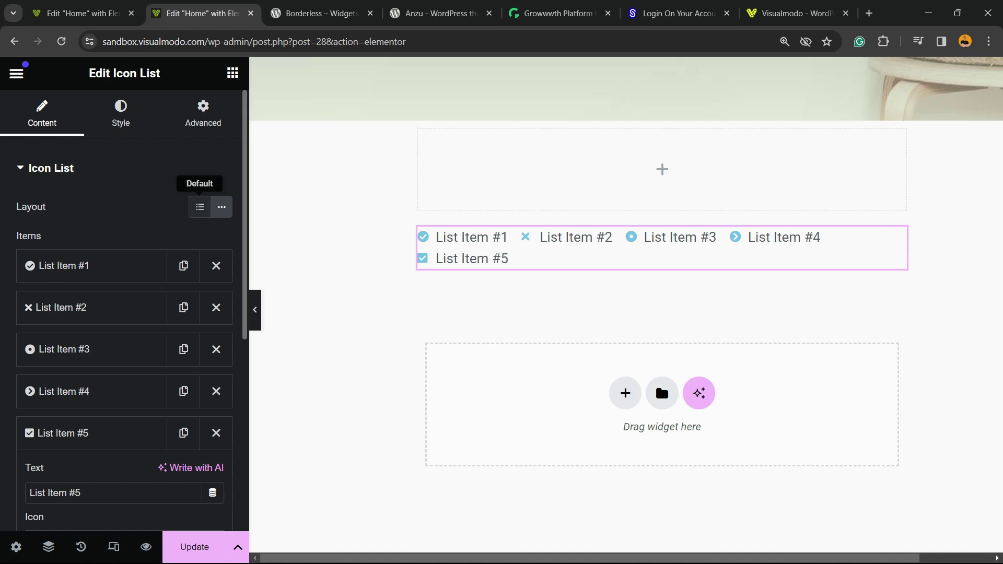
{"action": "left_click", "coordinate": [200, 207]}
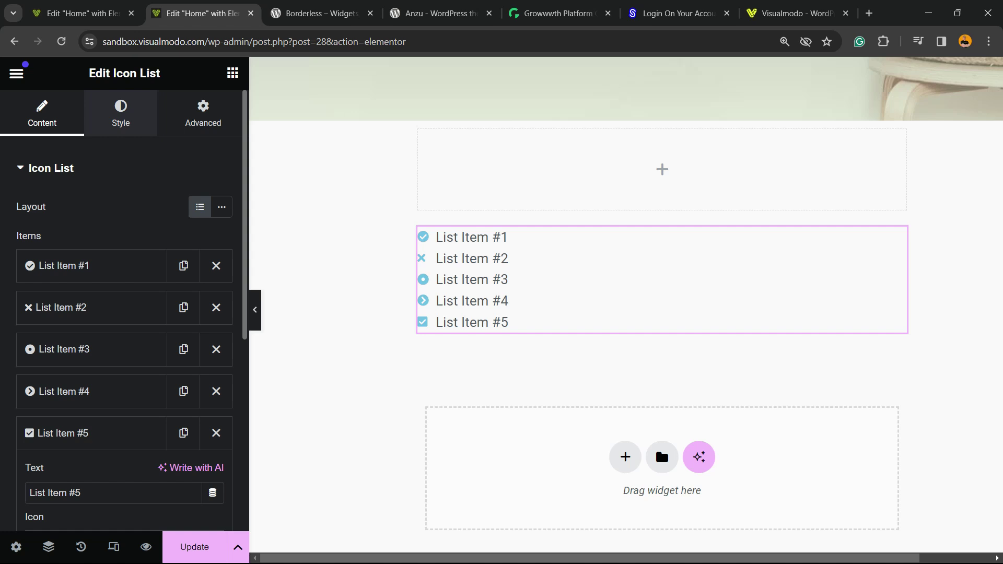
Step: Set the space between list items to 3 px, try the center and right alignments, and align the list left
{"action": "left_click", "coordinate": [120, 112]}
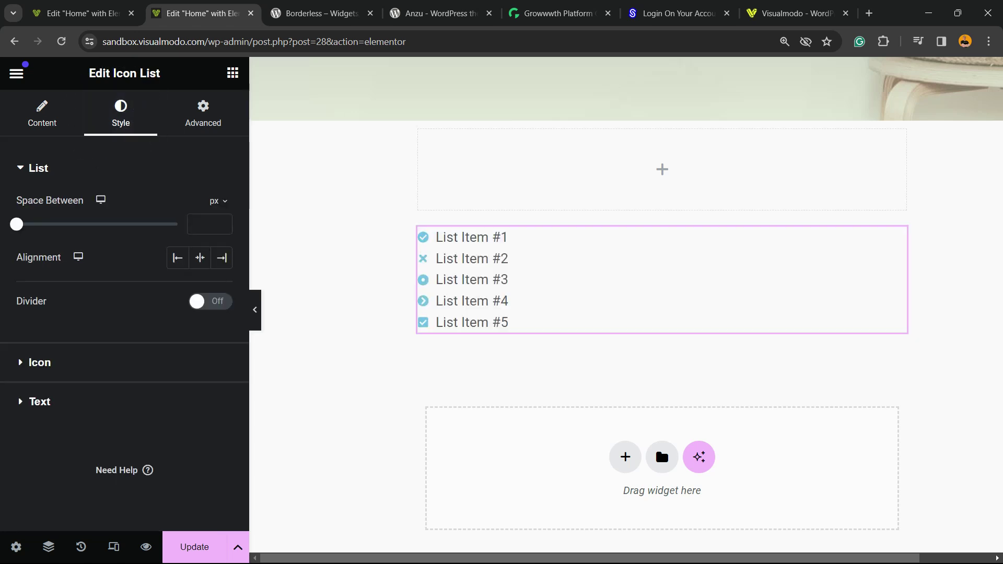
{"action": "left_click_drag", "start_coordinate": [17, 224], "coordinate": [26, 224]}
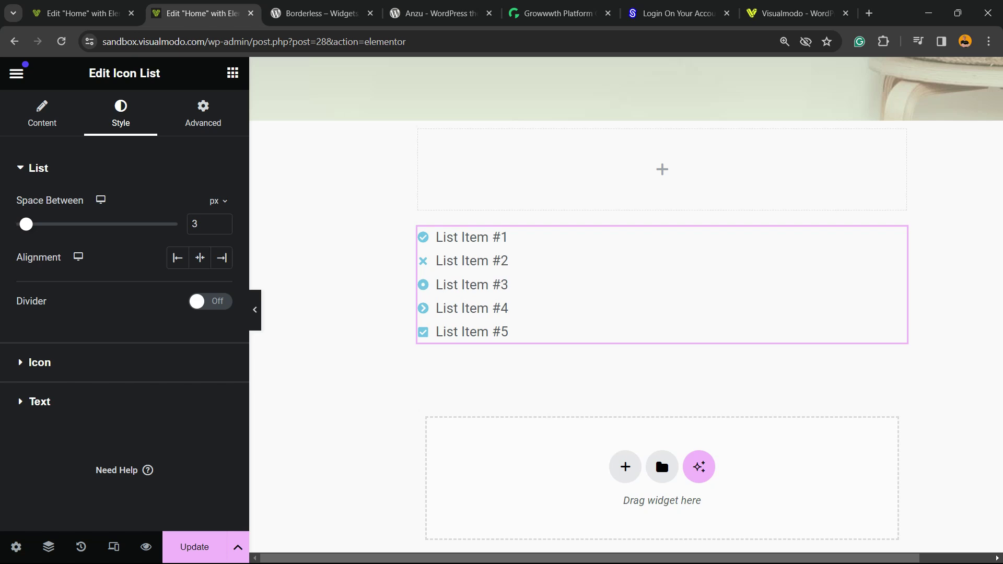
{"action": "left_click", "coordinate": [219, 201]}
{"action": "left_click", "coordinate": [199, 257]}
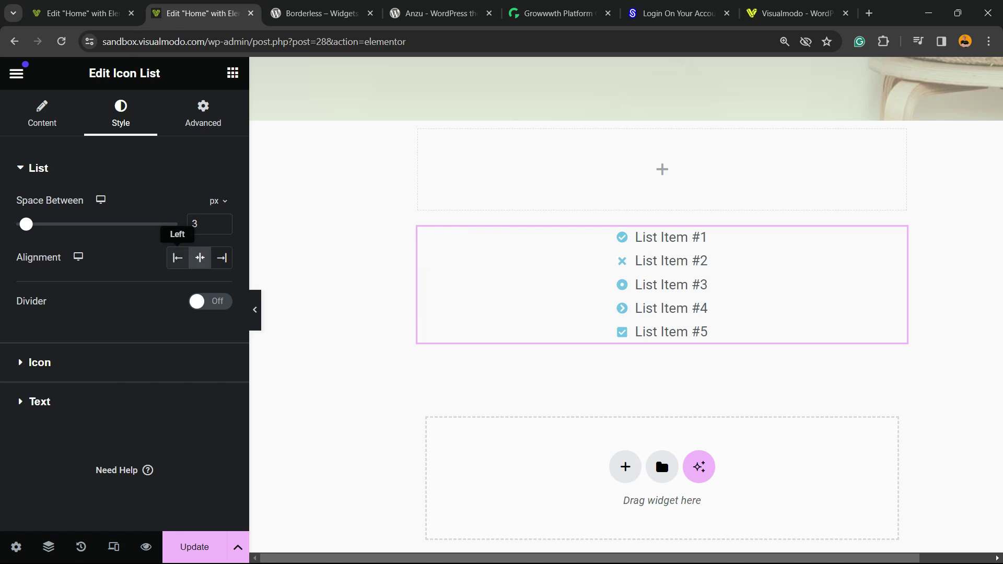
{"action": "left_click", "coordinate": [177, 258]}
{"action": "left_click", "coordinate": [222, 257]}
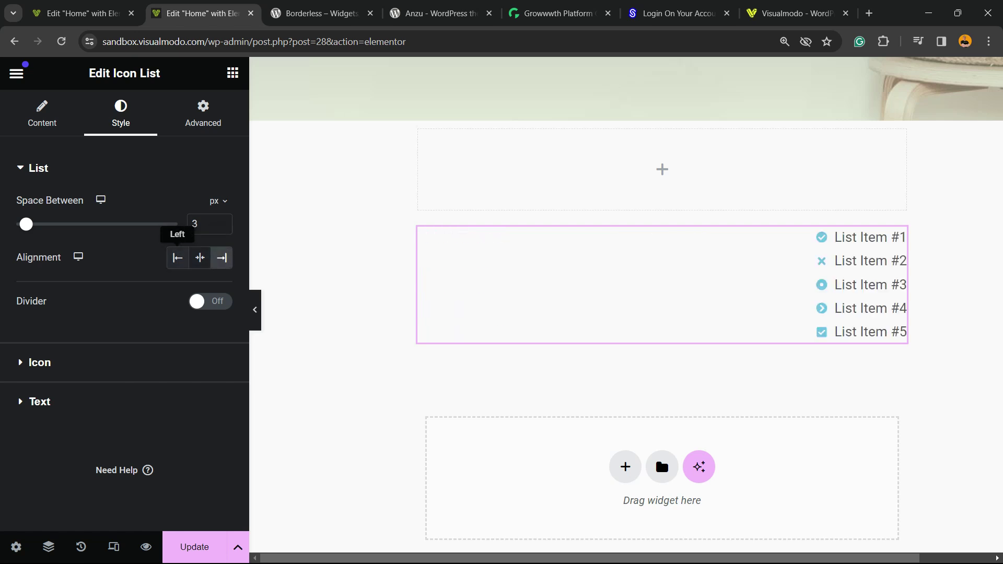
{"action": "left_click", "coordinate": [178, 258]}
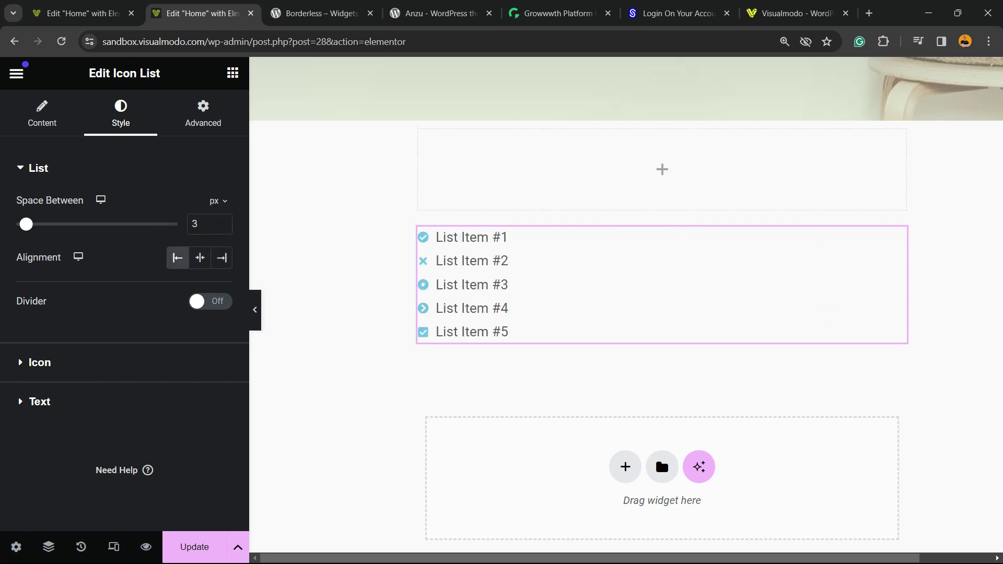
Step: Enable dashed dividers between the list items and shorten them to roughly a quarter of the list's width
{"action": "left_click", "coordinate": [210, 302]}
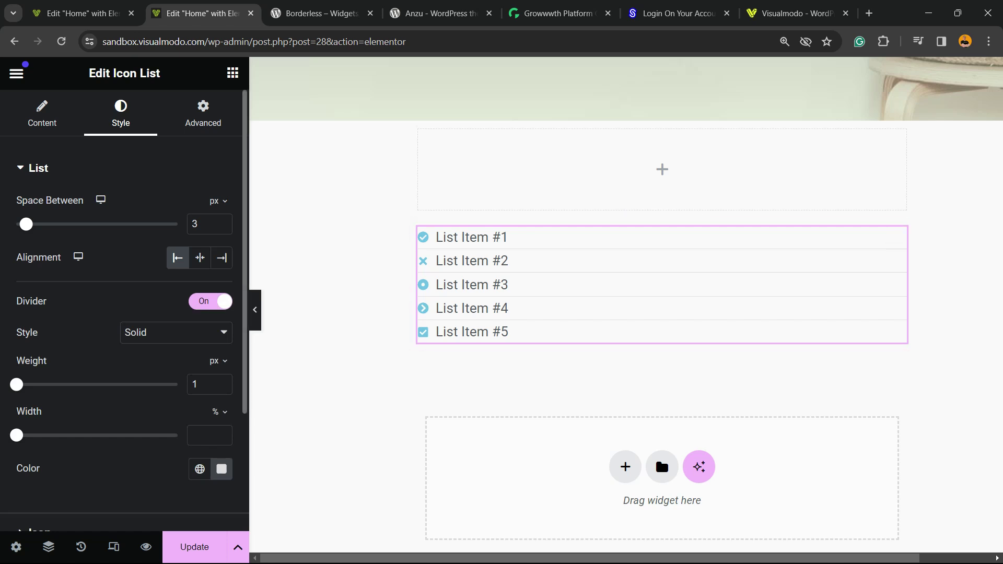
{"action": "left_click", "coordinate": [176, 333]}
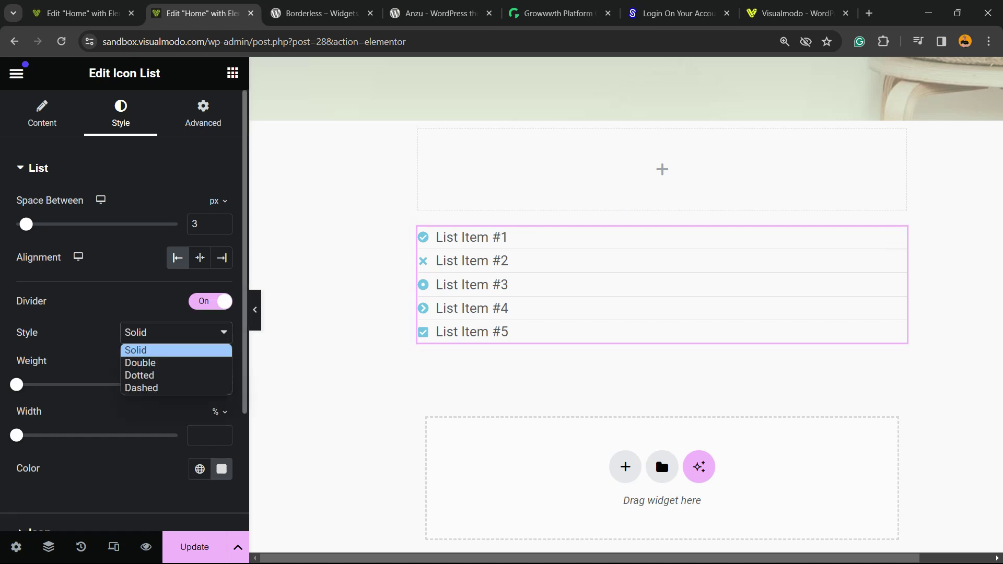
{"action": "left_click", "coordinate": [141, 361]}
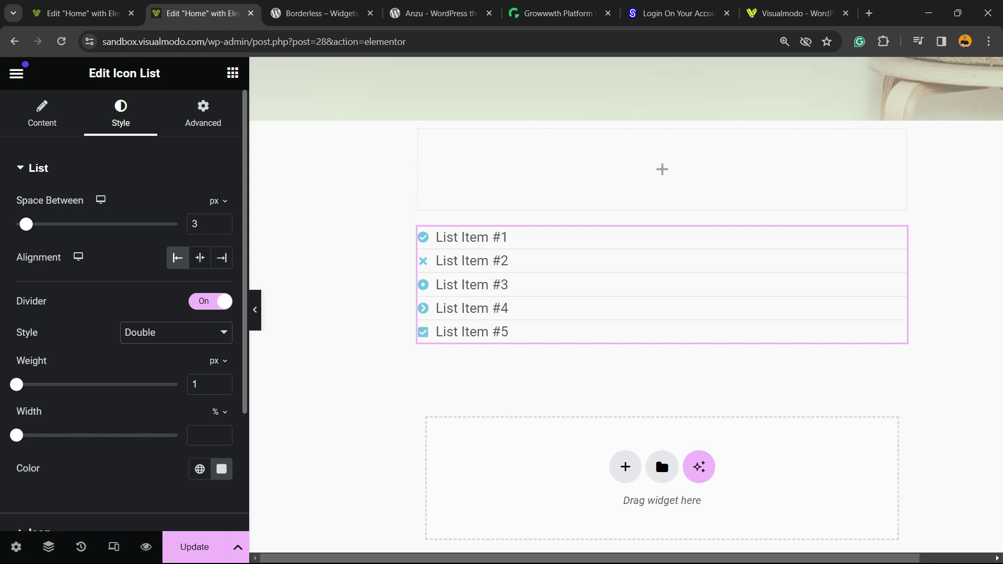
{"action": "left_click", "coordinate": [176, 332]}
{"action": "left_click", "coordinate": [141, 374]}
{"action": "left_click", "coordinate": [176, 332]}
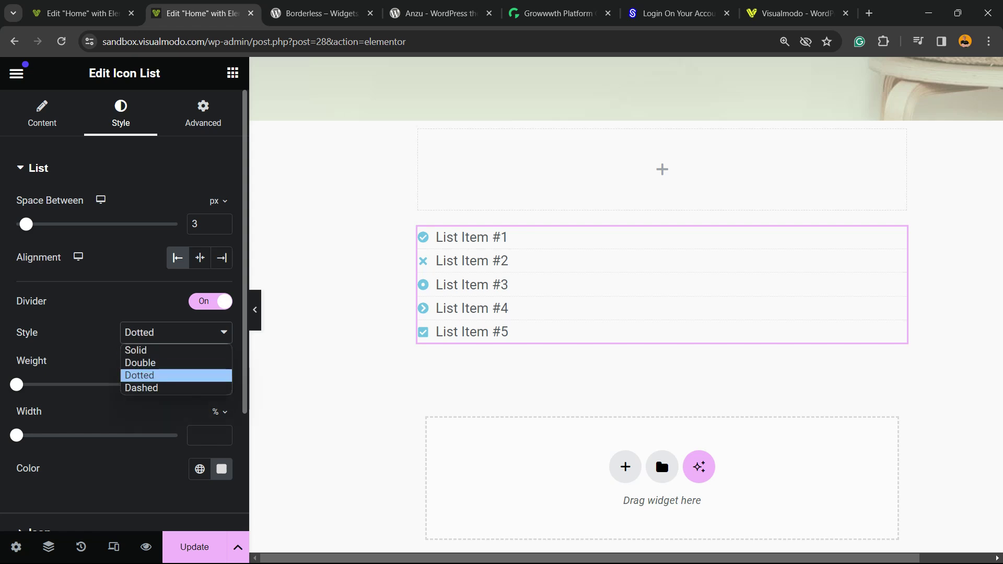
{"action": "left_click", "coordinate": [141, 387]}
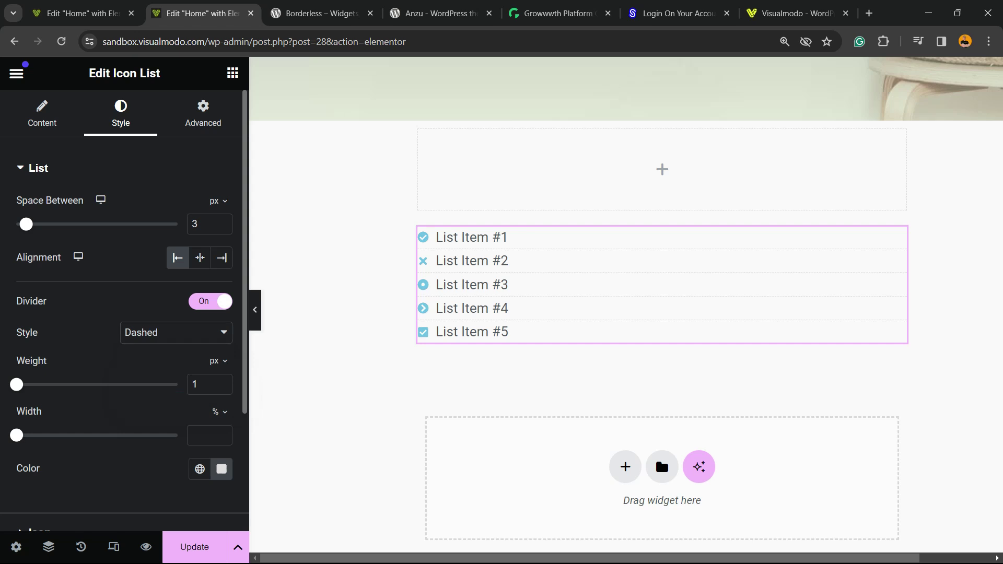
{"action": "mouse_move", "coordinate": [17, 385]}
{"action": "left_mouse_down"}
{"action": "mouse_move", "coordinate": [139, 385]}
{"action": "mouse_move", "coordinate": [17, 385]}
{"action": "left_mouse_up"}
{"action": "left_click_drag", "start_coordinate": [17, 435], "coordinate": [61, 435]}
Step: Set the normal icon size to 17 px, change the icon color to magenta #DD6EE4, and dismiss the Global Colors tip
{"action": "scroll", "coordinate": [125, 314], "scroll_direction": "down", "scroll_amount": 3}
{"action": "left_click", "coordinate": [40, 402]}
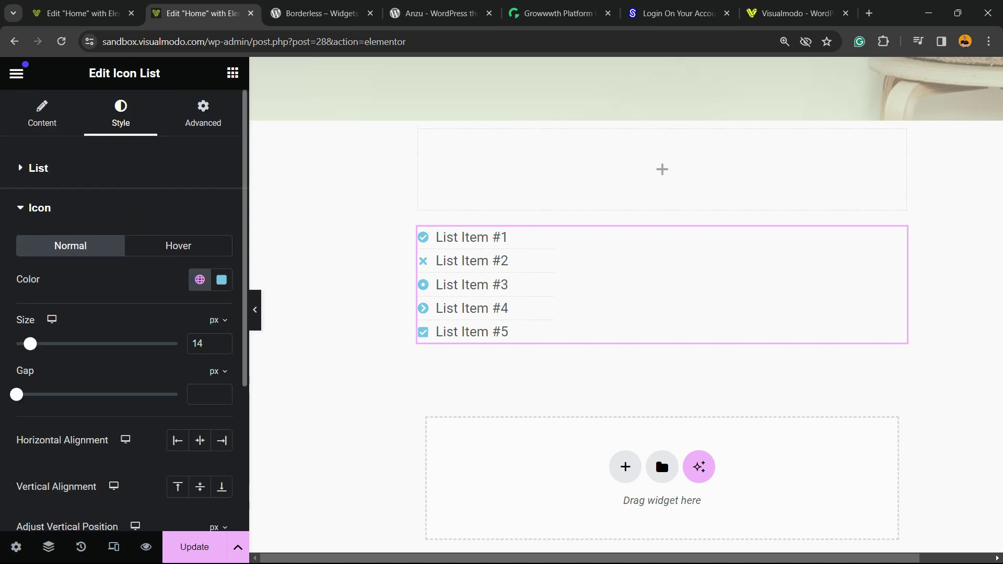
{"action": "mouse_move", "coordinate": [29, 344]}
{"action": "left_mouse_down"}
{"action": "mouse_move", "coordinate": [44, 344]}
{"action": "mouse_move", "coordinate": [35, 344]}
{"action": "left_mouse_up"}
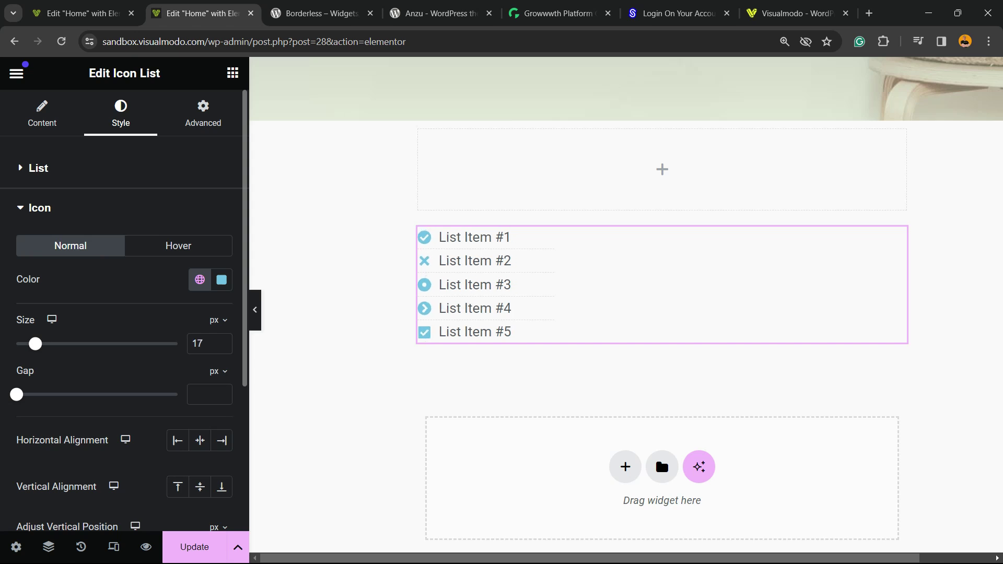
{"action": "left_click", "coordinate": [222, 279]}
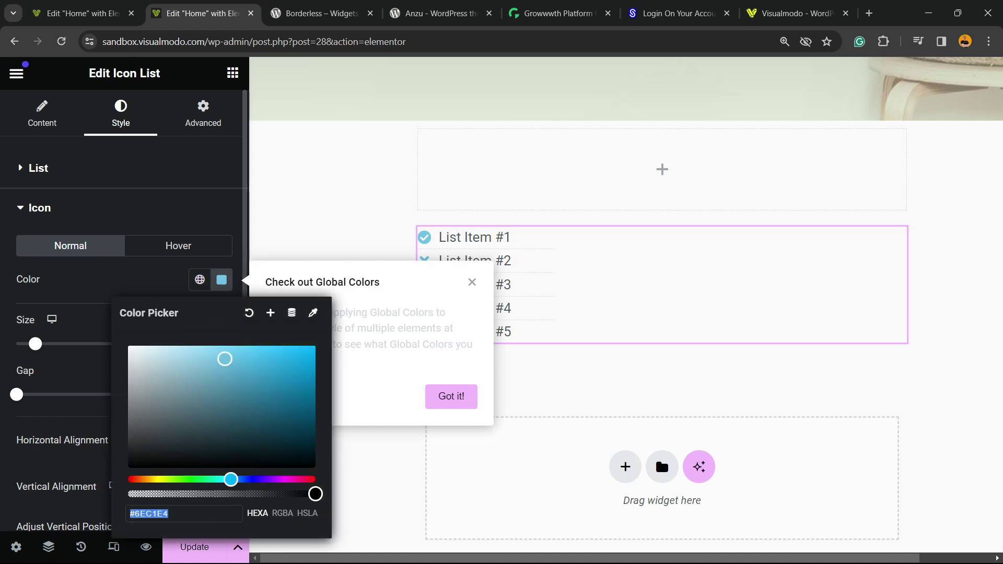
{"action": "left_click_drag", "start_coordinate": [315, 494], "coordinate": [283, 479]}
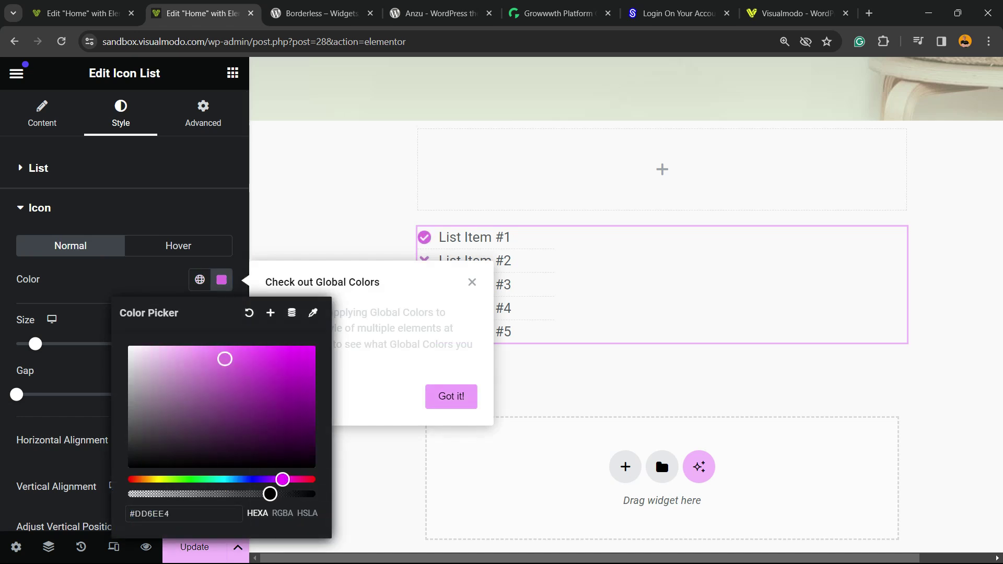
{"action": "left_click", "coordinate": [450, 396]}
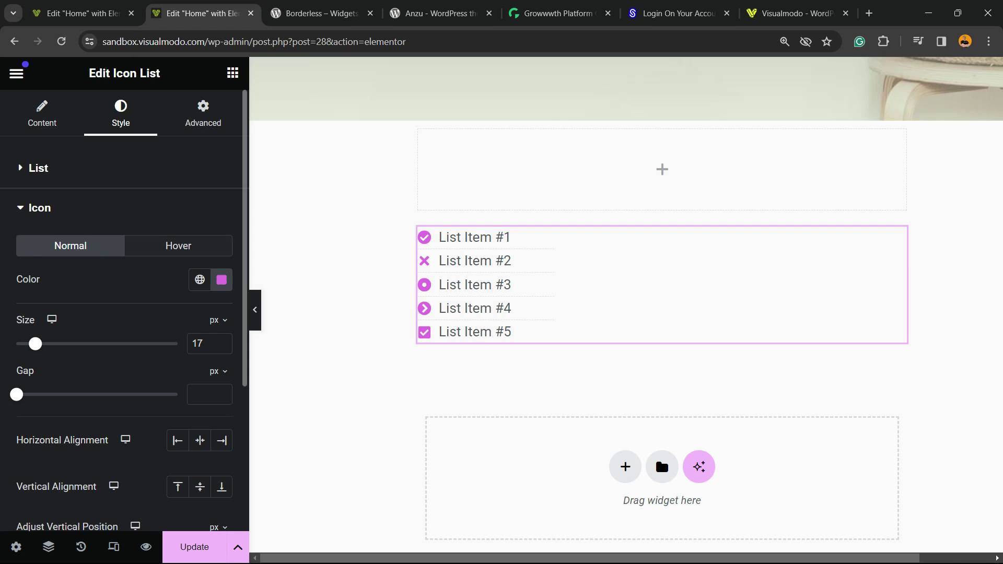
Step: Set the icon gap to 0 px and center the icons both horizontally and vertically, keeping the vertical position adjustment at 0
{"action": "mouse_move", "coordinate": [16, 395]}
{"action": "left_mouse_down"}
{"action": "mouse_move", "coordinate": [61, 394]}
{"action": "mouse_move", "coordinate": [16, 395]}
{"action": "left_mouse_up"}
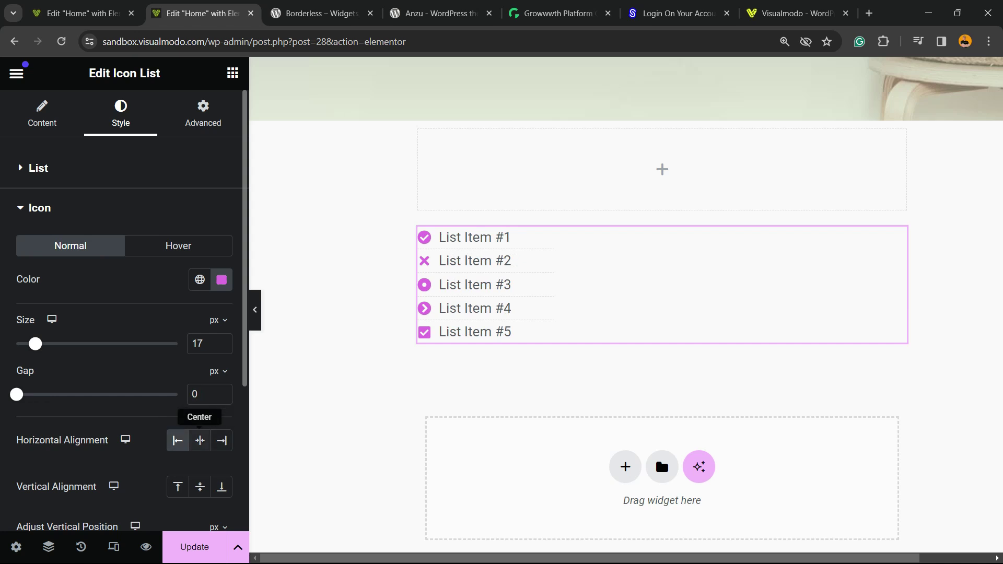
{"action": "left_click", "coordinate": [199, 441]}
{"action": "scroll", "coordinate": [200, 440], "scroll_direction": "down", "scroll_amount": 3}
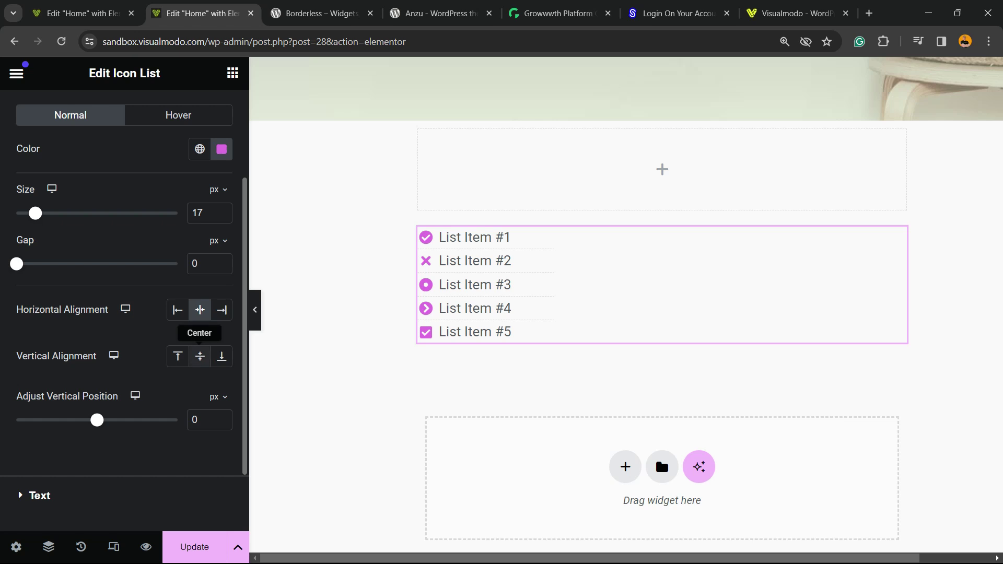
{"action": "left_click", "coordinate": [200, 356]}
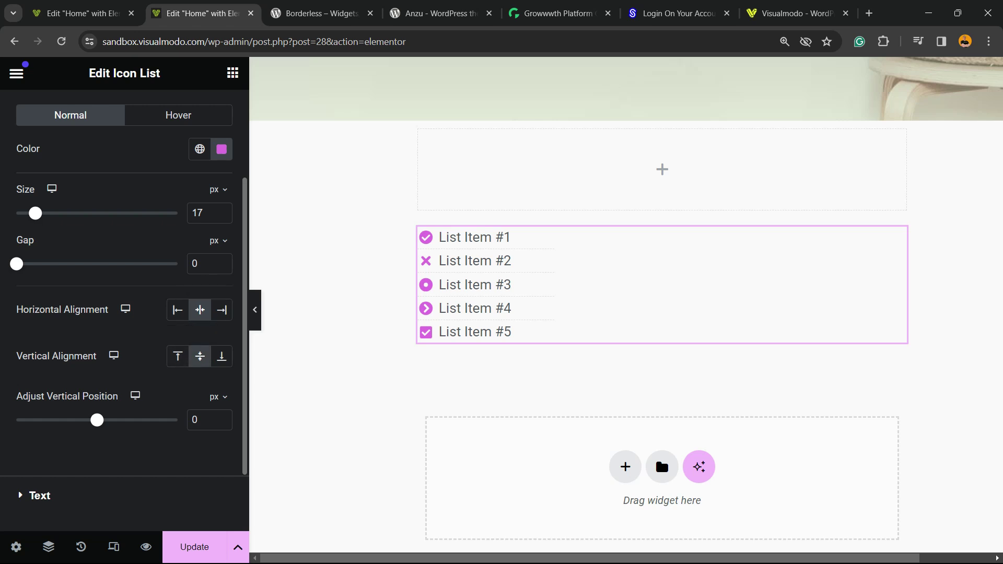
{"action": "mouse_move", "coordinate": [97, 420]}
{"action": "left_mouse_down"}
{"action": "mouse_move", "coordinate": [130, 420]}
{"action": "mouse_move", "coordinate": [97, 420]}
{"action": "left_mouse_up"}
Step: Give the icons a hover color of #B41212 with a transition duration of 1.7 s
{"action": "scroll", "coordinate": [135, 404], "scroll_direction": "up", "scroll_amount": 3}
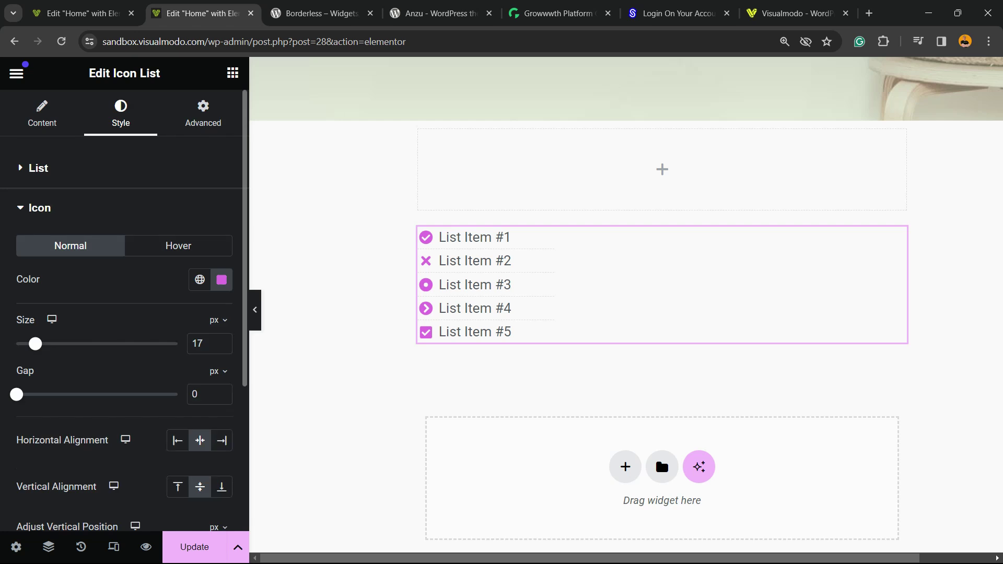
{"action": "left_click", "coordinate": [178, 245]}
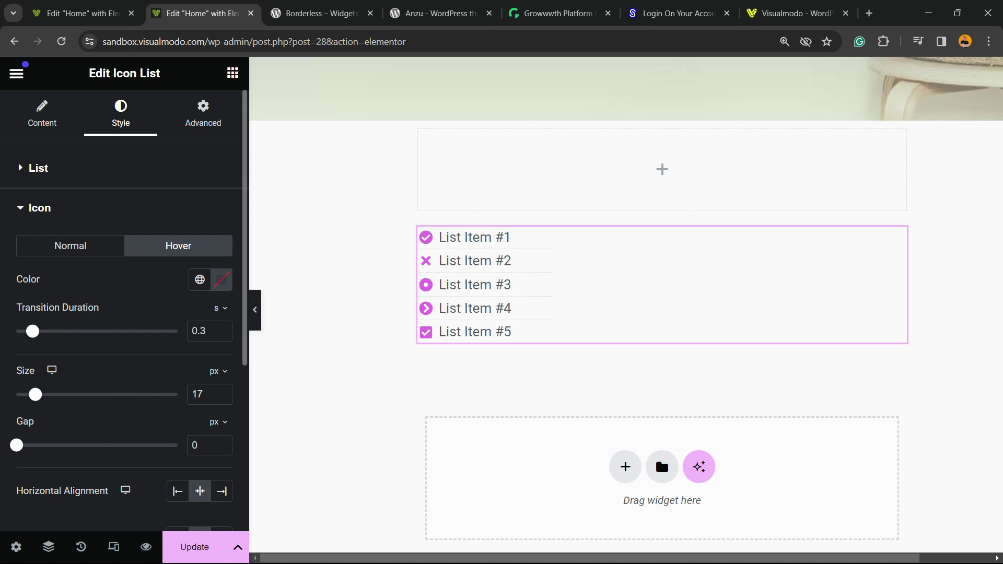
{"action": "left_click_drag", "start_coordinate": [33, 331], "coordinate": [107, 331]}
{"action": "left_click", "coordinate": [222, 280]}
{"action": "type", "text": "#B41212"}
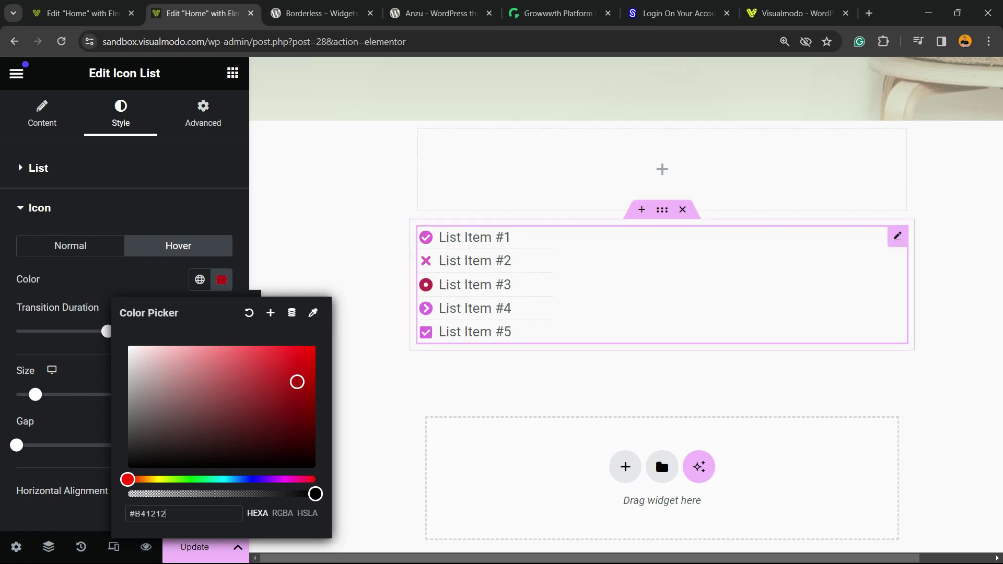
{"action": "left_click", "coordinate": [110, 320]}
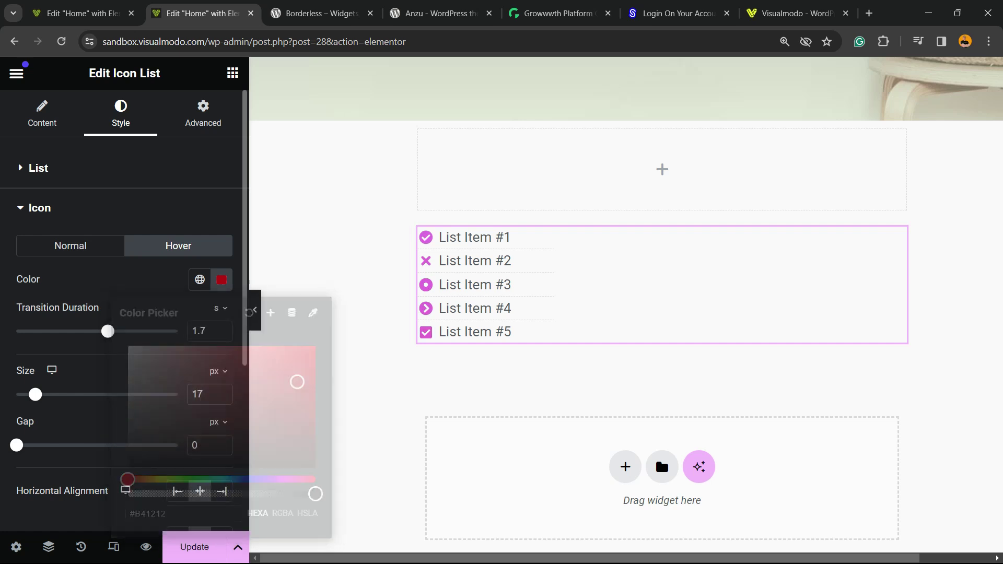
{"action": "mouse_move", "coordinate": [35, 394]}
{"action": "left_mouse_down"}
{"action": "mouse_move", "coordinate": [58, 394]}
{"action": "mouse_move", "coordinate": [35, 394]}
{"action": "left_mouse_up"}
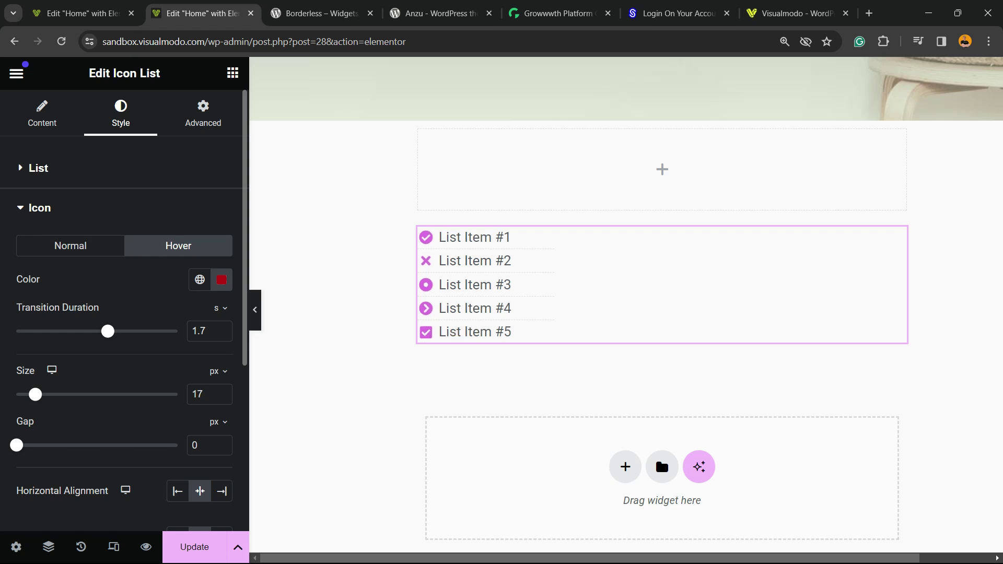
{"action": "scroll", "coordinate": [123, 313], "scroll_direction": "down", "scroll_amount": 2}
{"action": "scroll", "coordinate": [122, 314], "scroll_direction": "up", "scroll_amount": 2}
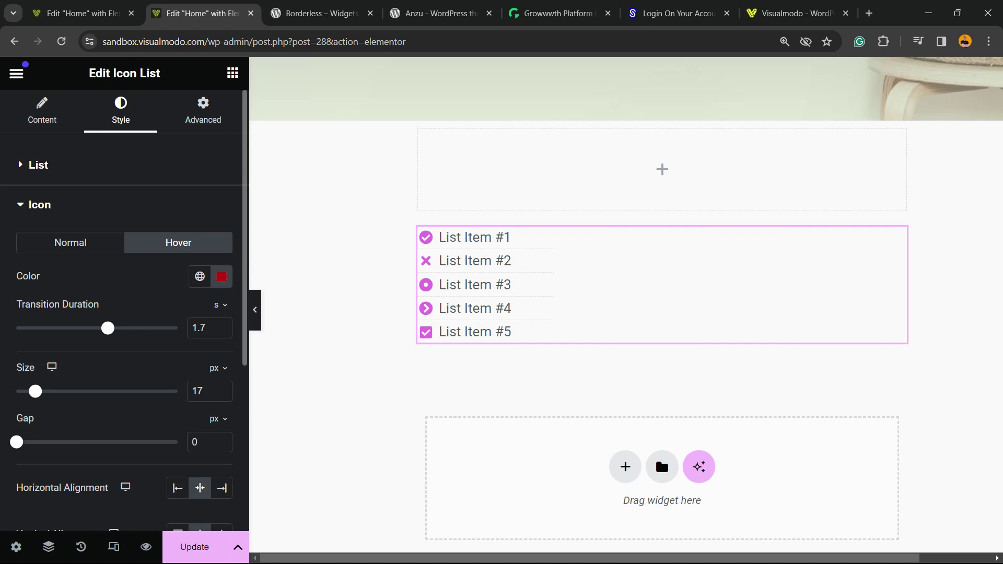
Step: Try the Risque font family on the list text and switch it back to Roboto
{"action": "scroll", "coordinate": [123, 314], "scroll_direction": "down", "scroll_amount": 5}
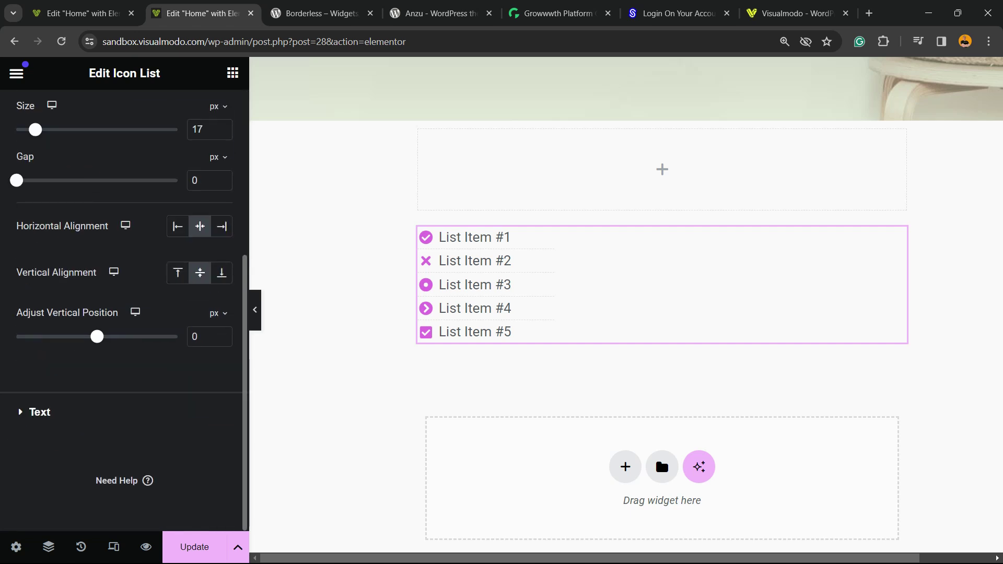
{"action": "left_click", "coordinate": [40, 411]}
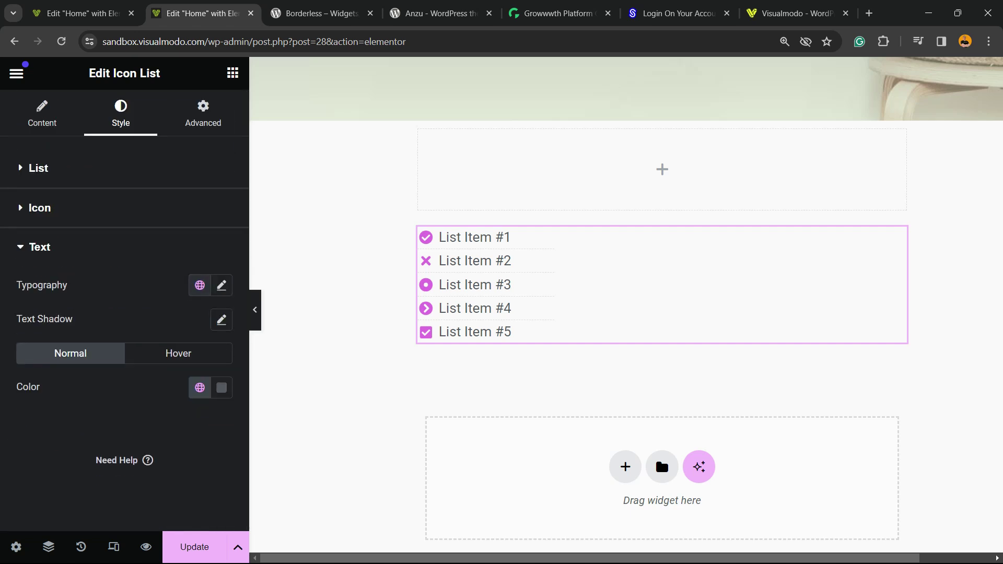
{"action": "left_click", "coordinate": [222, 286]}
{"action": "left_click", "coordinate": [170, 361]}
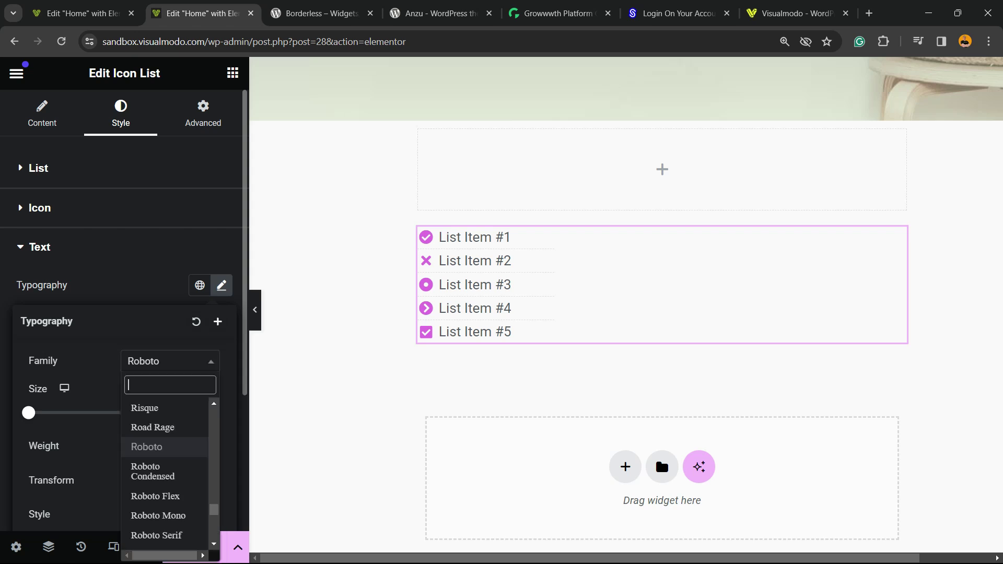
{"action": "left_click", "coordinate": [145, 408]}
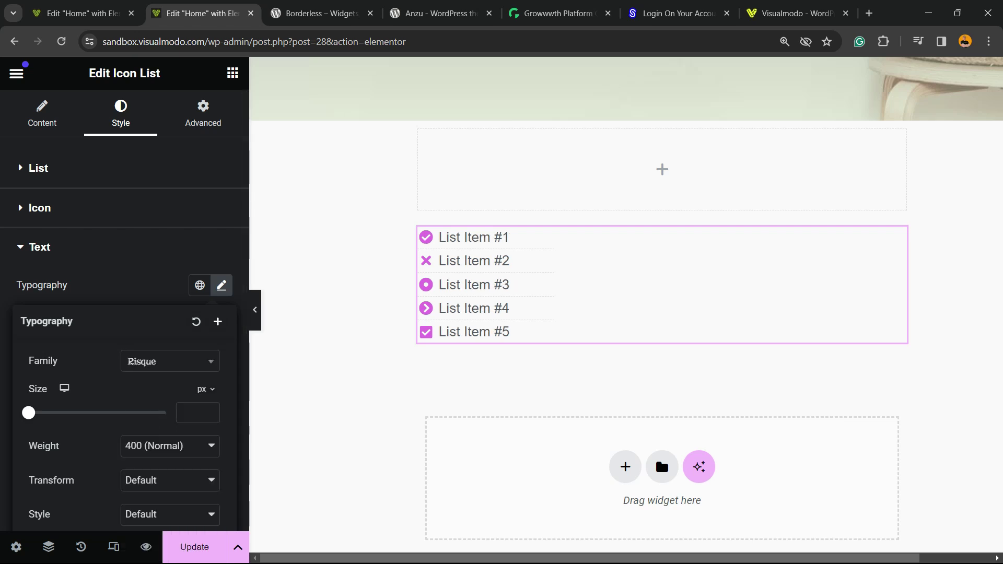
{"action": "left_click", "coordinate": [170, 361]}
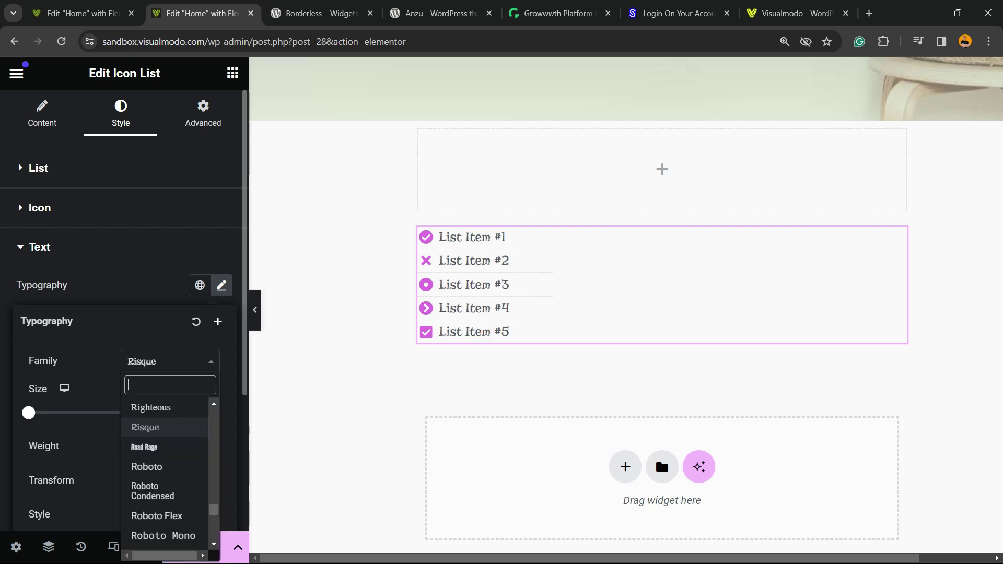
{"action": "left_click", "coordinate": [146, 467]}
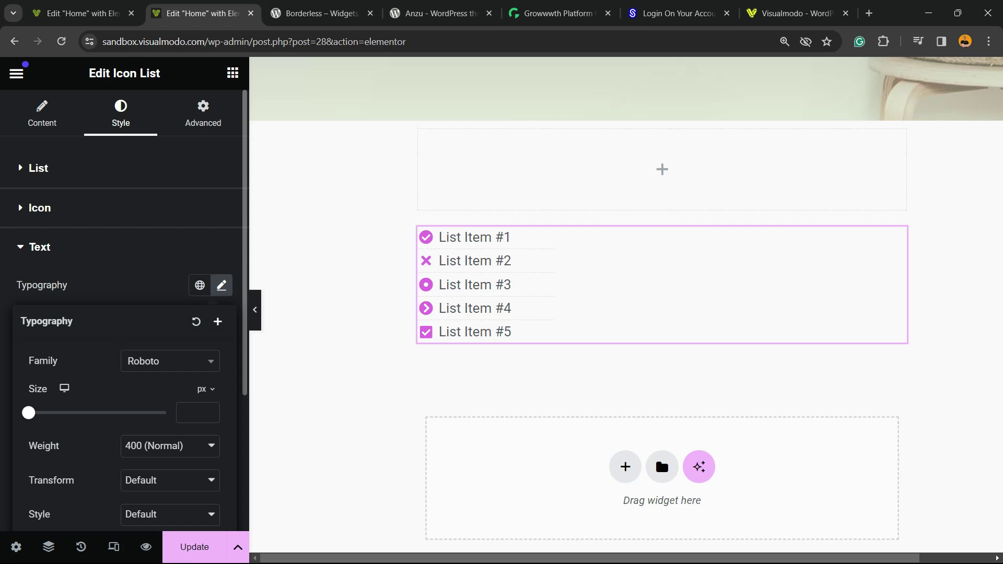
Step: Set the list text's font size to 16 px and its weight to 500 (Medium)
{"action": "mouse_move", "coordinate": [28, 413]}
{"action": "left_mouse_down"}
{"action": "mouse_move", "coordinate": [55, 413]}
{"action": "mouse_move", "coordinate": [39, 412]}
{"action": "left_mouse_up"}
{"action": "scroll", "coordinate": [125, 313], "scroll_direction": "down", "scroll_amount": 3}
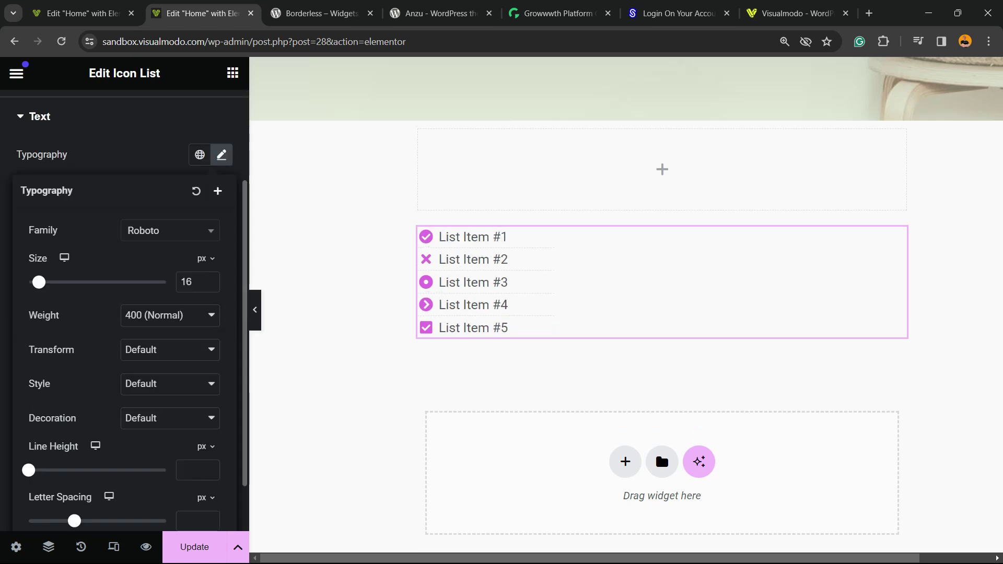
{"action": "left_click", "coordinate": [170, 315]}
{"action": "left_click", "coordinate": [168, 383]}
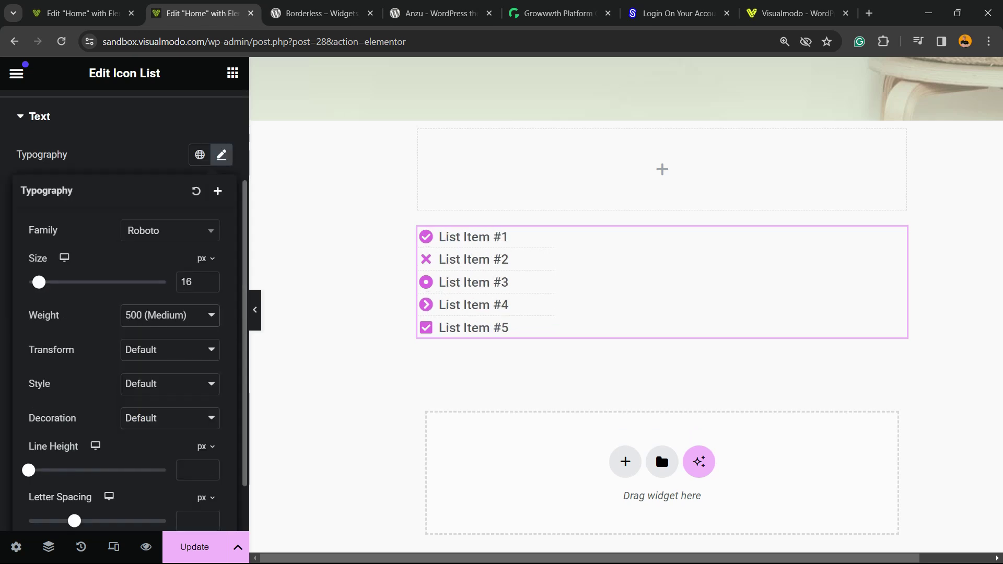
Step: Try the Uppercase transform on the list text and return the transform to Default
{"action": "left_click", "coordinate": [170, 350]}
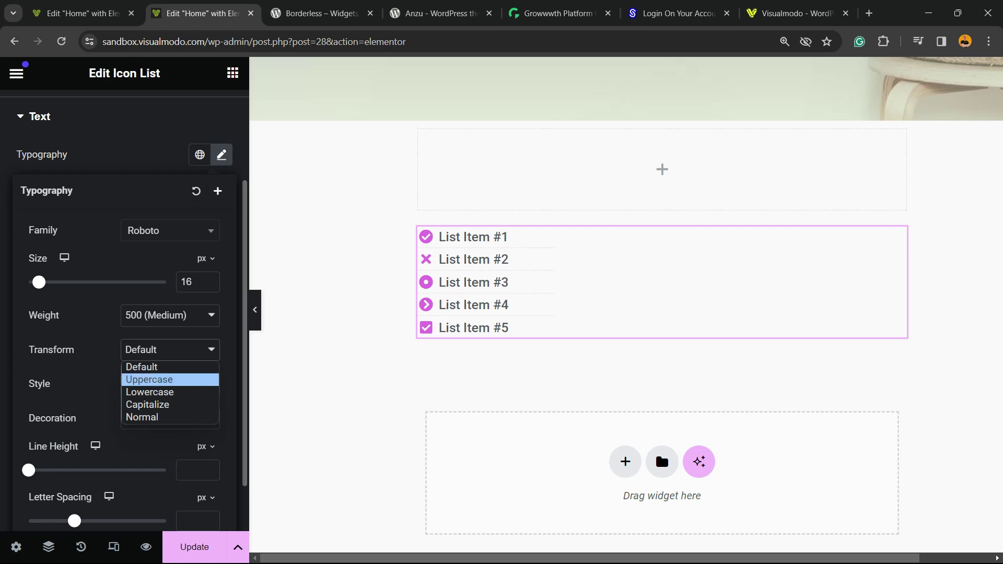
{"action": "left_click", "coordinate": [168, 379]}
{"action": "key", "text": "space"}
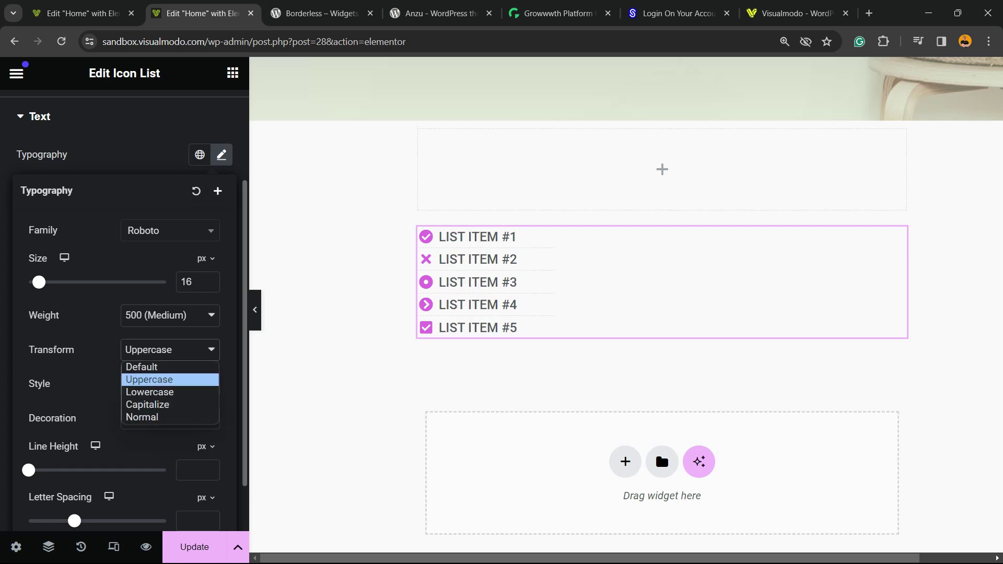
{"action": "key", "text": "Up"}
{"action": "key", "text": "Return"}
Step: Set the list text's font style to Normal
{"action": "key", "text": "Tab"}
{"action": "key", "text": "space"}
{"action": "key", "text": "Down"}
{"action": "key", "text": "Return"}
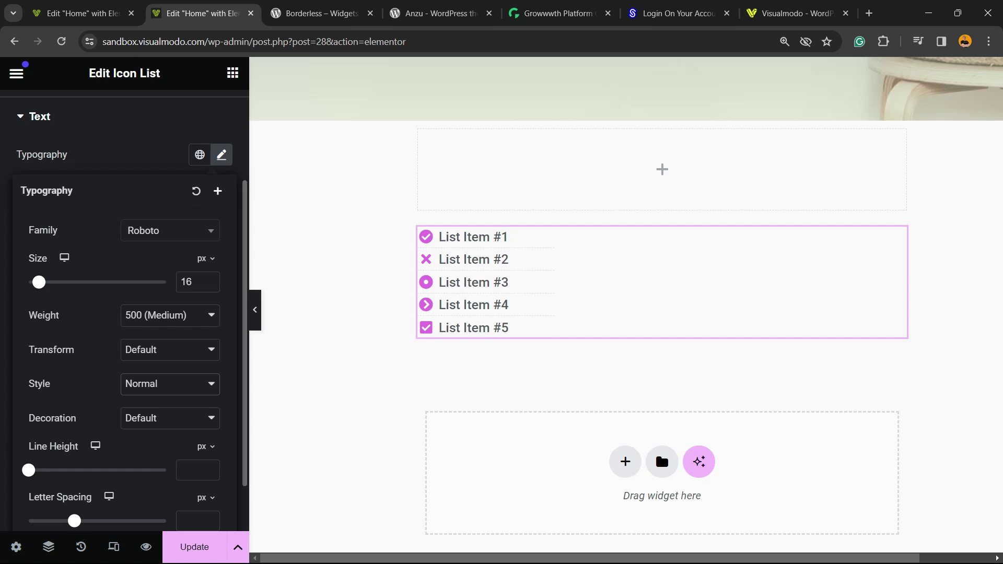
Step: Try the Underline and Line Through decorations on the list text and return the decoration to Default
{"action": "key", "text": "Tab"}
{"action": "key", "text": "space"}
{"action": "key", "text": "Down"}
{"action": "key", "text": "Return"}
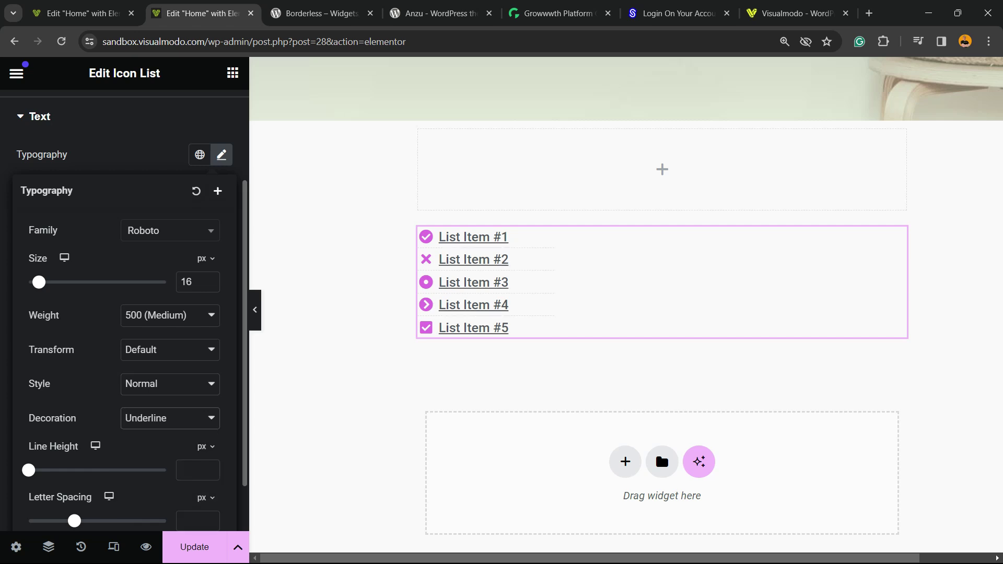
{"action": "key", "text": "space"}
{"action": "key", "text": "Down"}
{"action": "key", "text": "Down"}
{"action": "key", "text": "Return"}
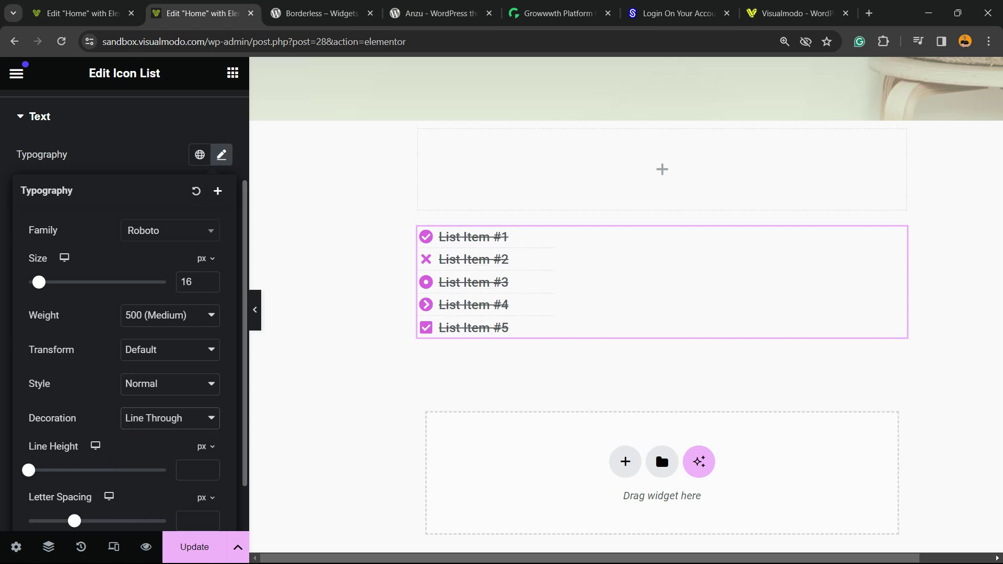
{"action": "key", "text": "space"}
{"action": "key", "text": "Up"}
{"action": "key", "text": "Up"}
{"action": "key", "text": "Up"}
{"action": "key", "text": "Down"}
{"action": "key", "text": "Down"}
{"action": "key", "text": "Down"}
{"action": "key", "text": "Up"}
{"action": "key", "text": "Up"}
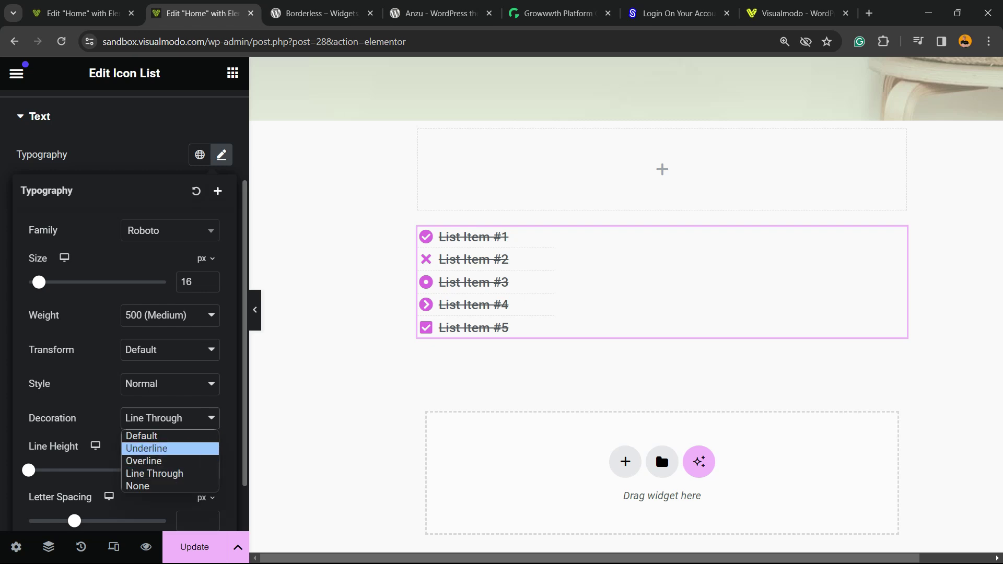
{"action": "key", "text": "Up"}
{"action": "key", "text": "Return"}
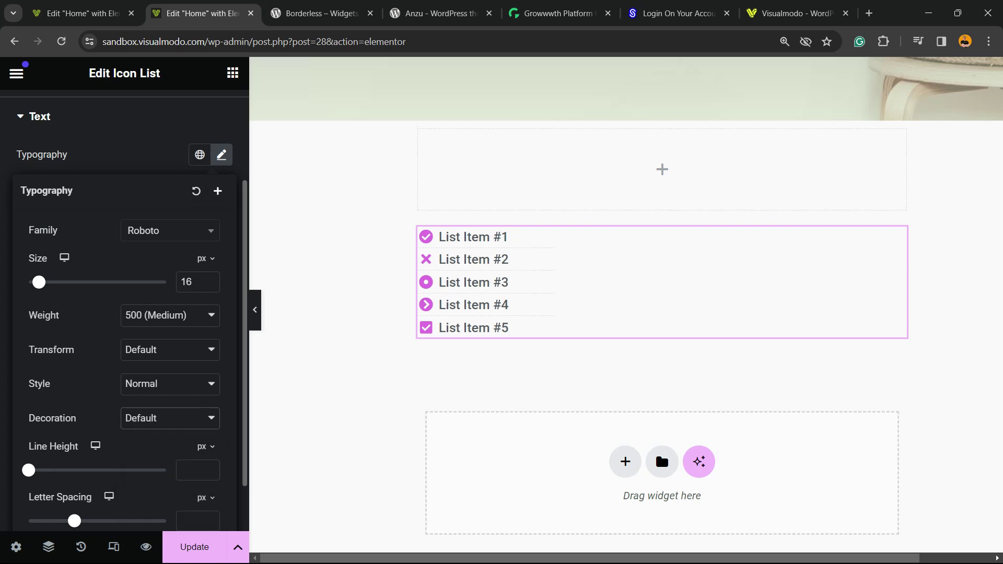
Step: Try larger line heights for the list text and bring the value down to 1 px
{"action": "key", "text": "Tab"}
{"action": "key", "text": "Right"}
{"action": "key", "text": "Right"}
{"action": "key", "text": "Right"}
{"action": "key", "text": "Right"}
{"action": "key", "text": "Right"}
{"action": "key", "text": "Right"}
{"action": "key", "text": "Right"}
{"action": "key", "text": "Right"}
{"action": "key", "text": "Right"}
{"action": "key", "text": "Right"}
{"action": "key", "text": "Left"}
{"action": "key", "text": "Left"}
{"action": "key", "text": "Left"}
{"action": "key", "text": "Left"}
{"action": "key", "text": "Left"}
{"action": "key", "text": "Left"}
{"action": "key", "text": "Left"}
{"action": "key", "text": "Left"}
{"action": "key", "text": "Left"}
{"action": "key", "text": "Escape"}
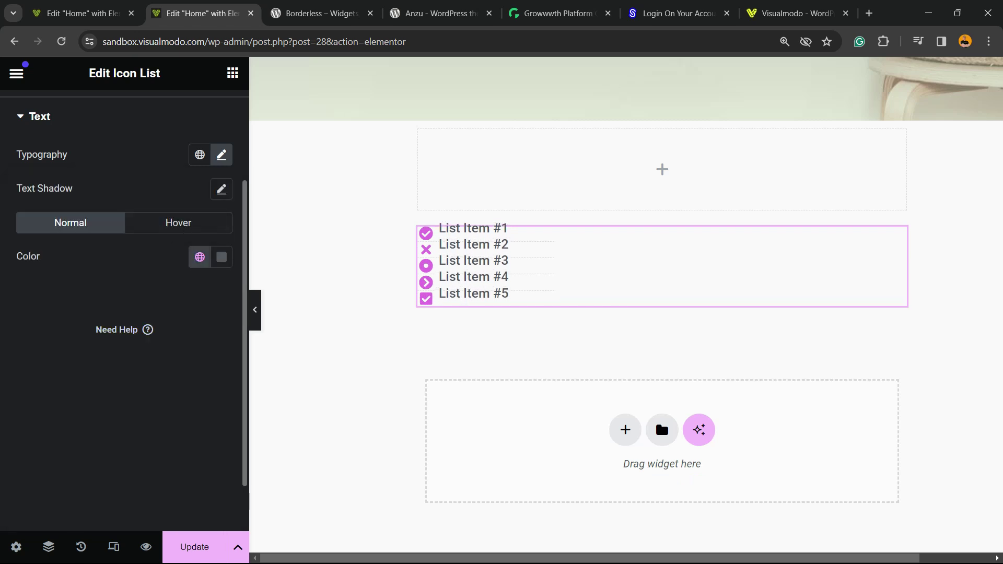
{"action": "key", "text": "Return"}
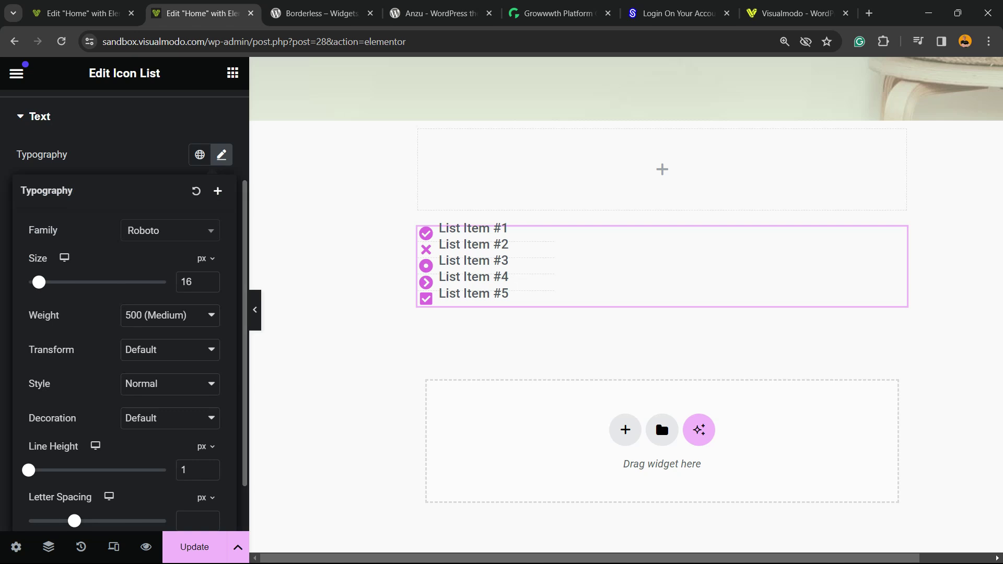
Step: Reset the list text's typography to default and undo that reset
{"action": "scroll", "coordinate": [196, 322], "scroll_direction": "up", "scroll_amount": 3}
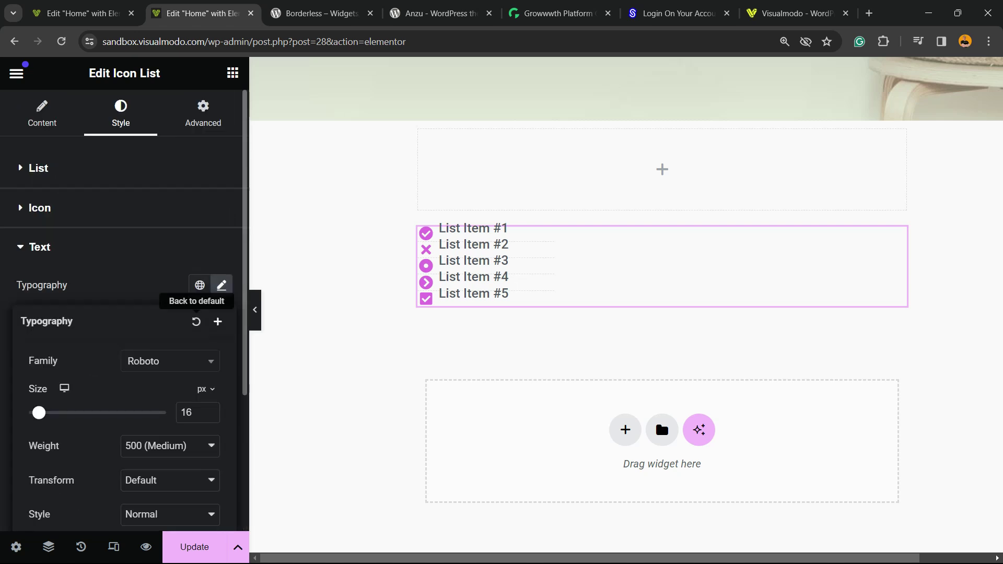
{"action": "left_click", "coordinate": [196, 322]}
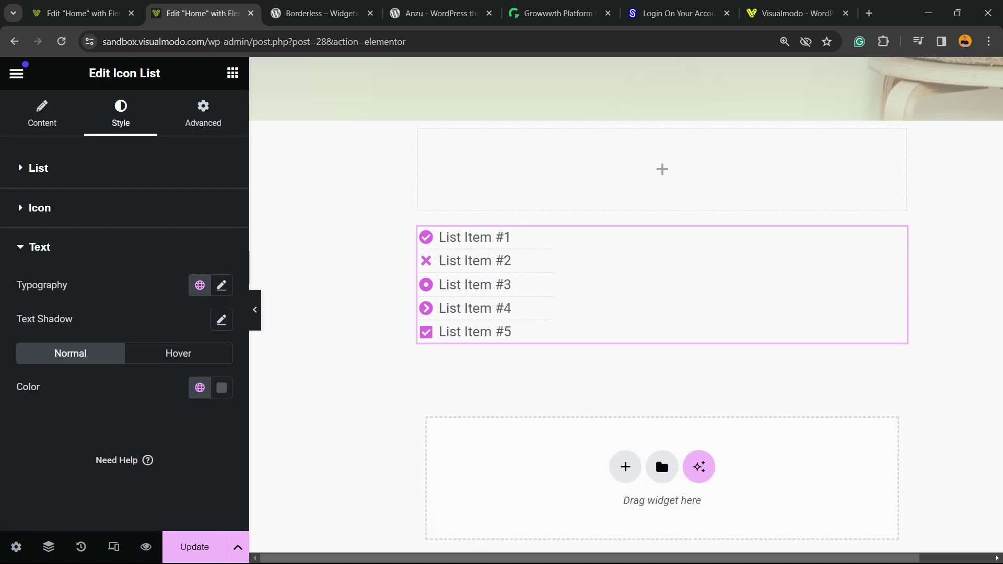
{"action": "key", "text": "ctrl+z"}
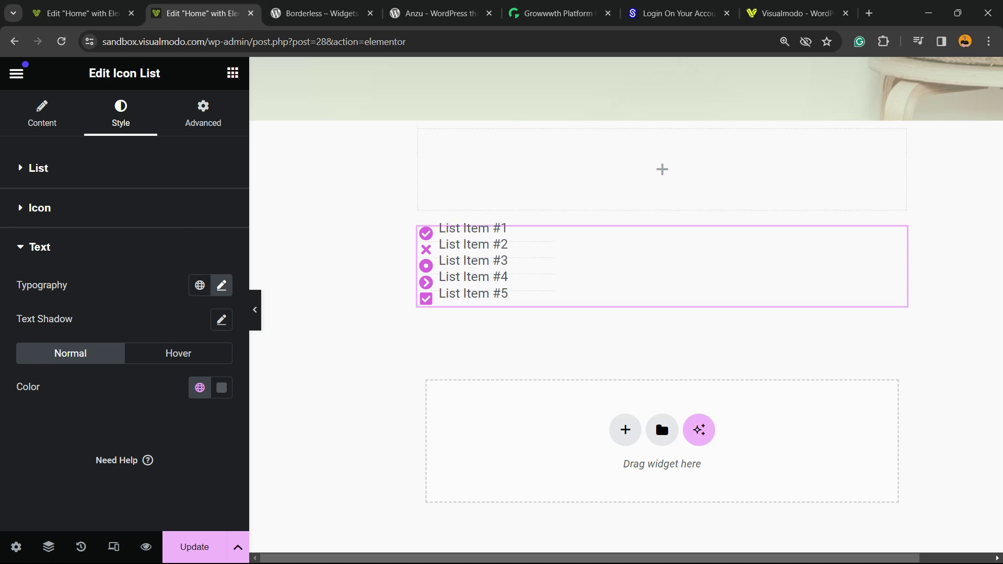
Step: Add the default text shadow to the list items and review their typography settings
{"action": "left_click", "coordinate": [222, 319]}
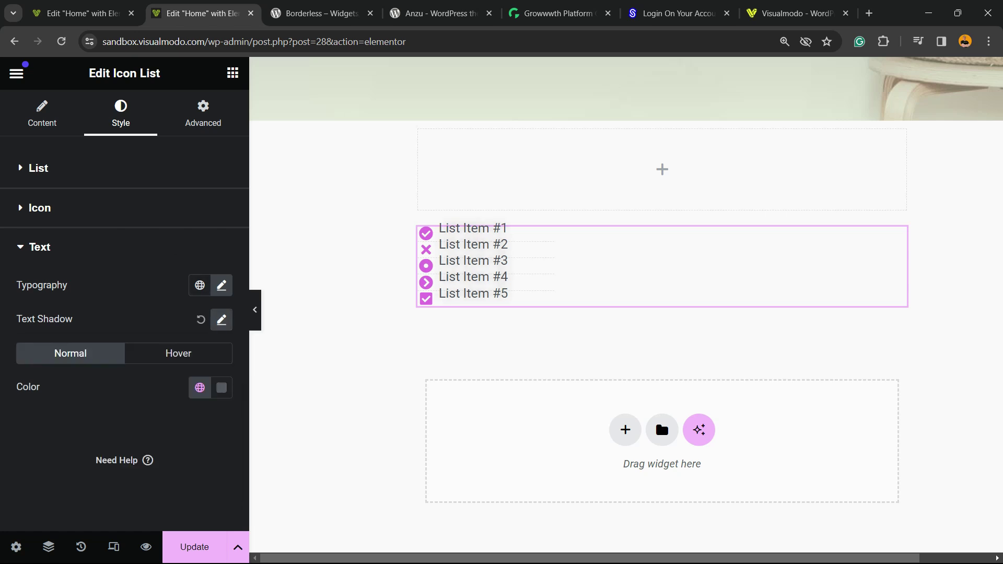
{"action": "left_click", "coordinate": [221, 285]}
{"action": "scroll", "coordinate": [125, 313], "scroll_direction": "down", "scroll_amount": 4}
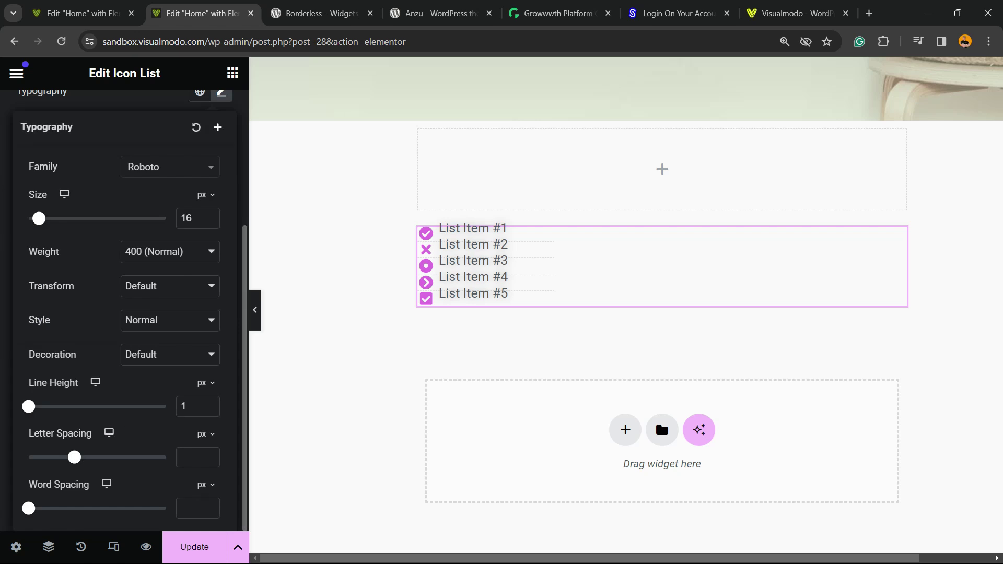
{"action": "scroll", "coordinate": [126, 314], "scroll_direction": "up", "scroll_amount": 4}
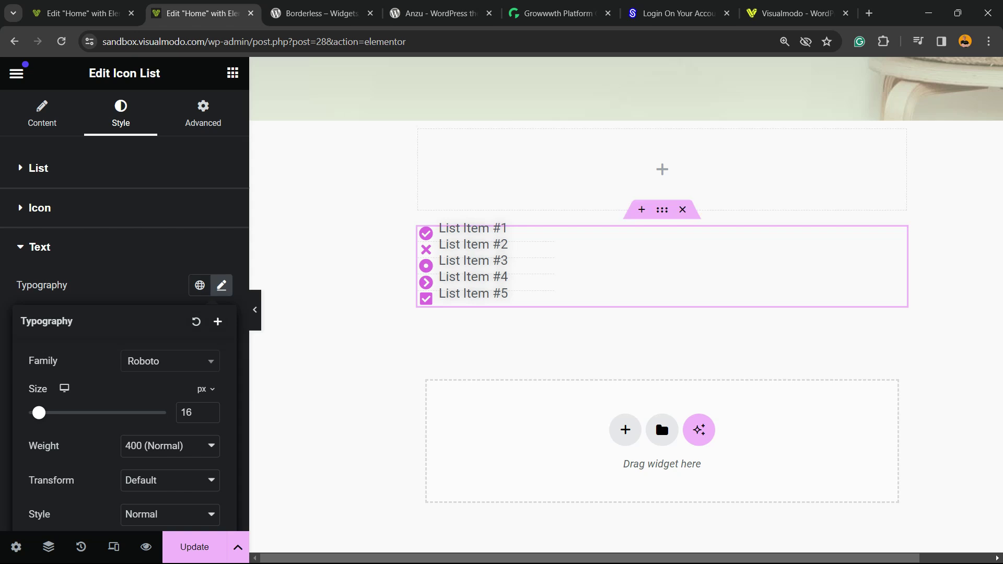
Step: Restore the list text's default typography and remove its text shadow
{"action": "left_click", "coordinate": [200, 286]}
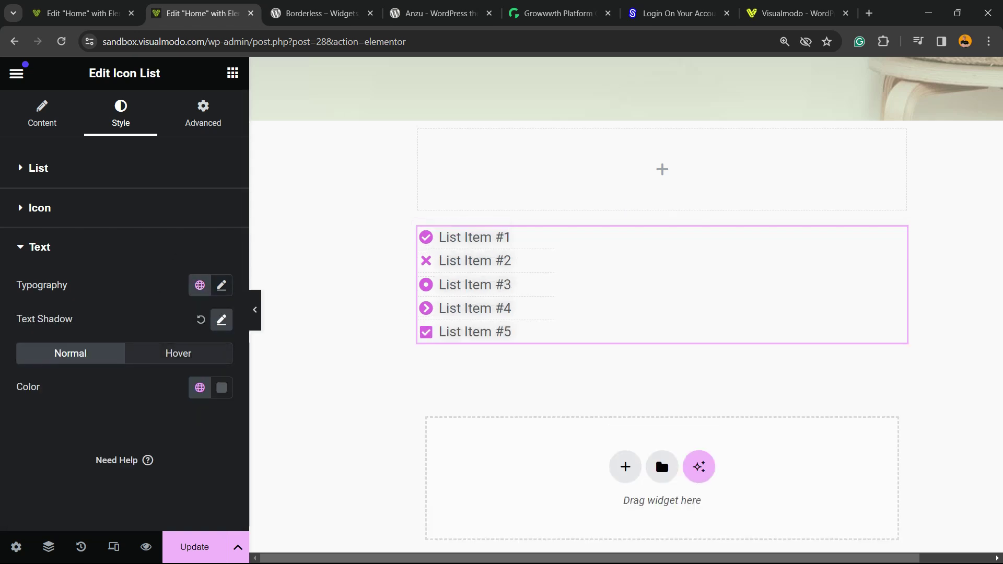
{"action": "left_click", "coordinate": [201, 319]}
{"action": "left_click", "coordinate": [40, 247]}
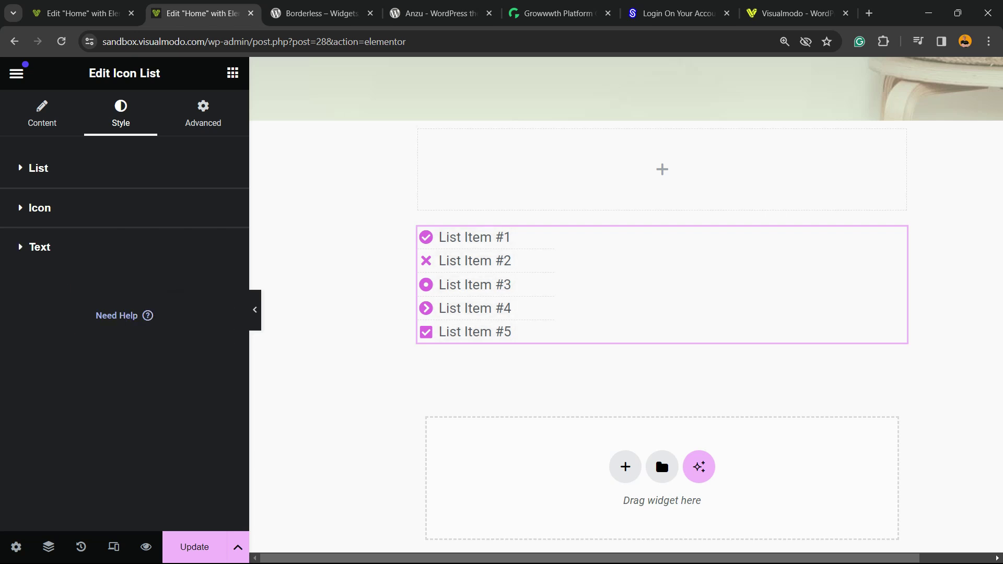
Step: Review the icon list's items and its advanced layout, motion effects and transform options
{"action": "left_click", "coordinate": [42, 113]}
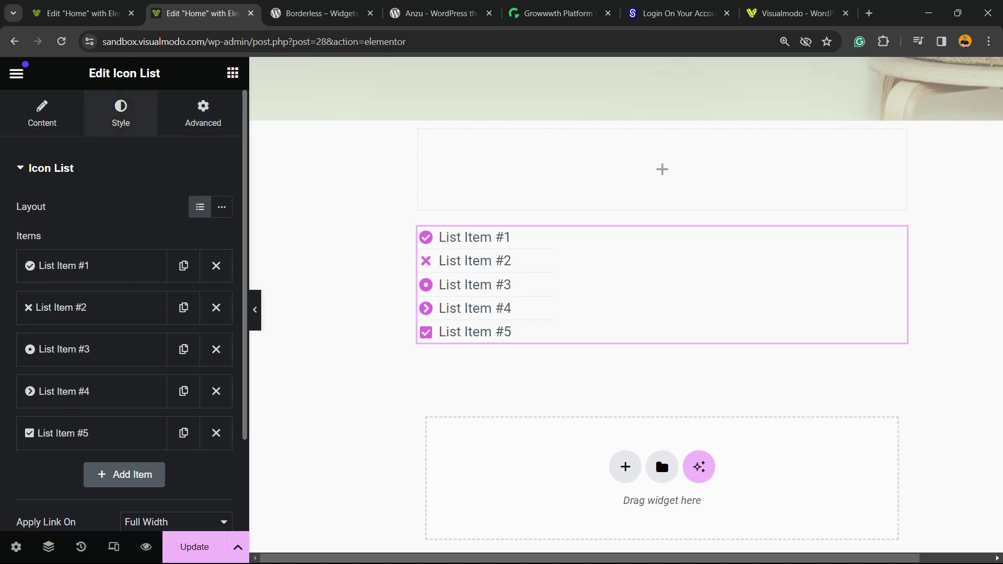
{"action": "left_click", "coordinate": [204, 112]}
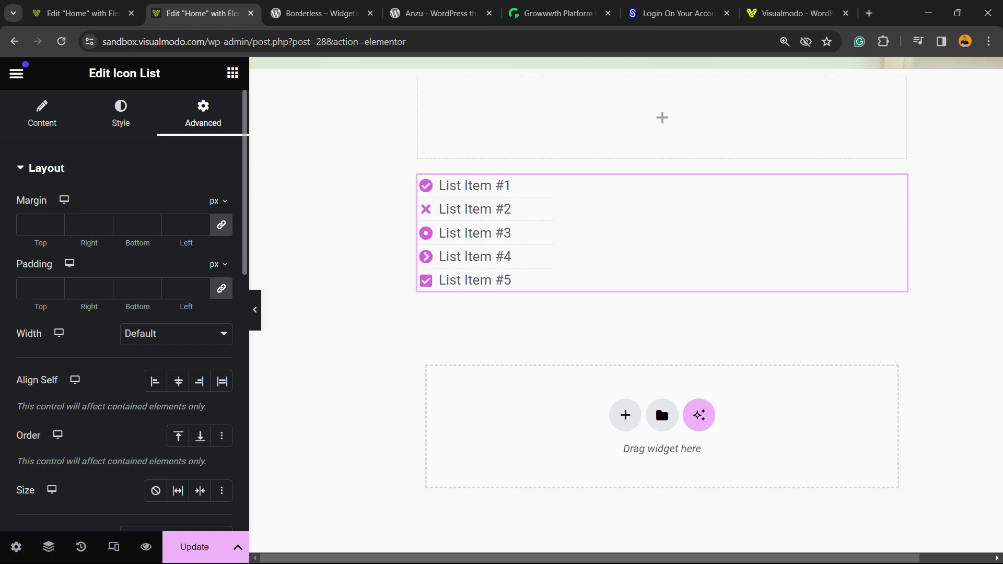
{"action": "scroll", "coordinate": [124, 314], "scroll_direction": "down", "scroll_amount": 3}
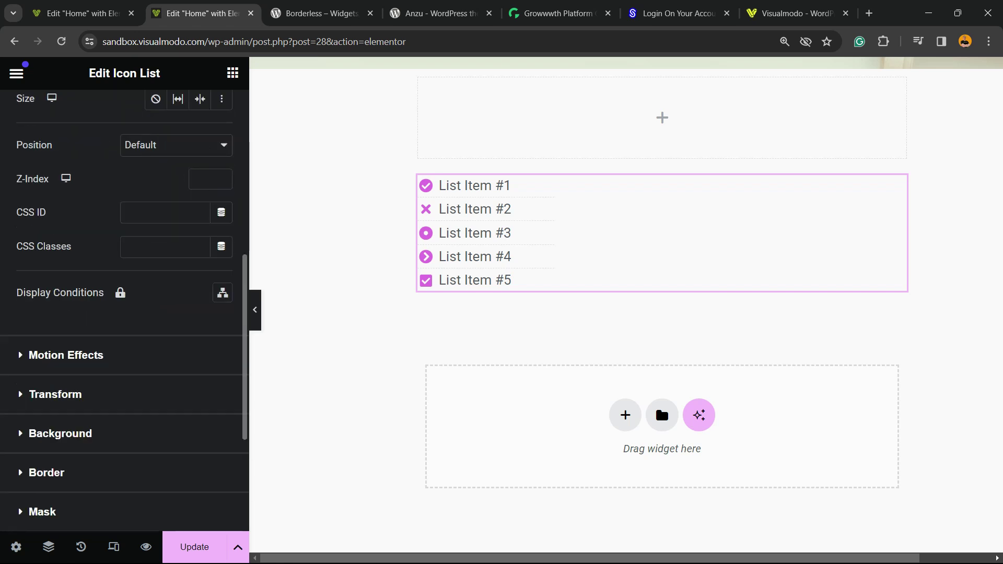
{"action": "scroll", "coordinate": [124, 308], "scroll_direction": "down", "scroll_amount": 3}
{"action": "left_click", "coordinate": [66, 225]}
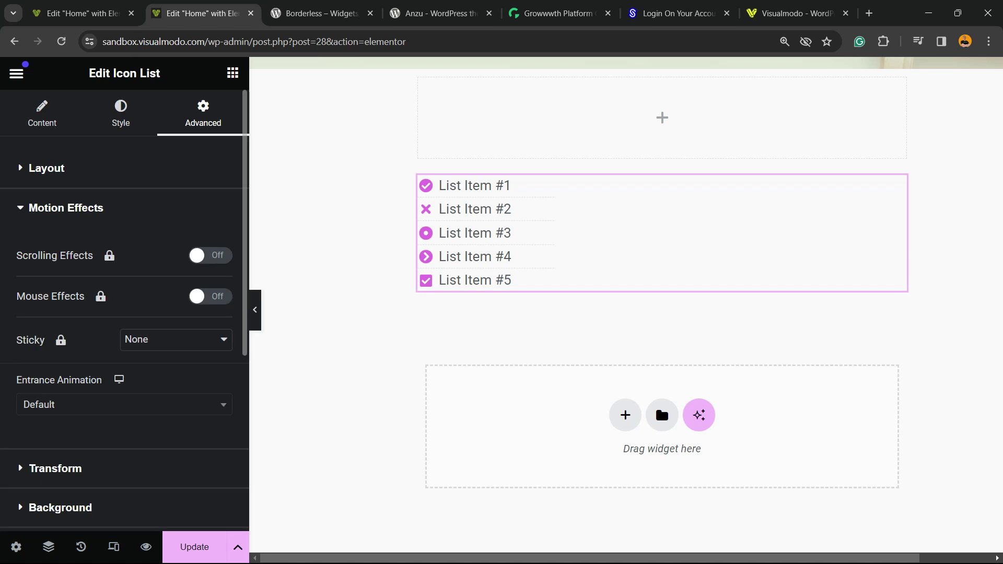
{"action": "left_click", "coordinate": [55, 468]}
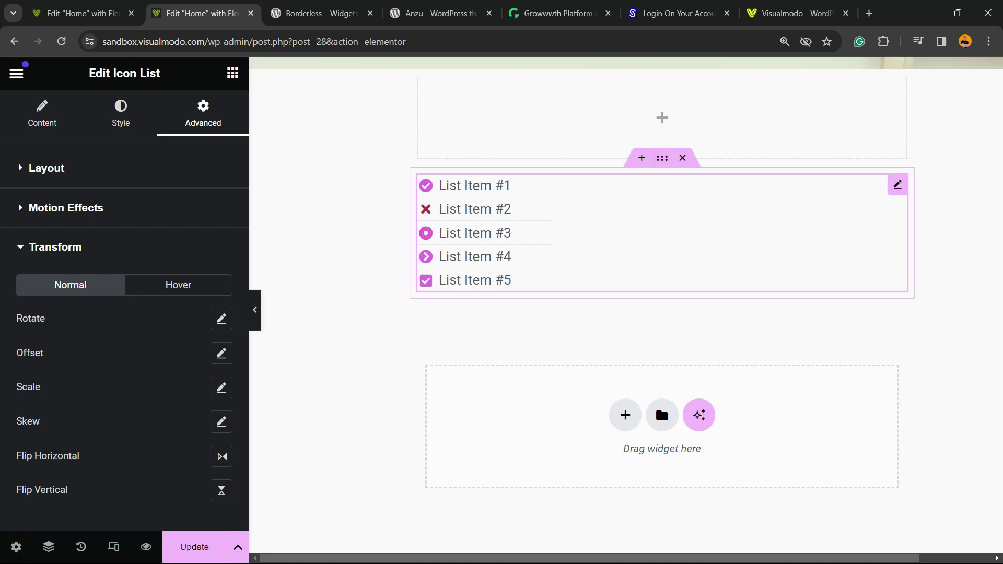
Step: Duplicate the icon list within its container
{"action": "right_click", "coordinate": [574, 235]}
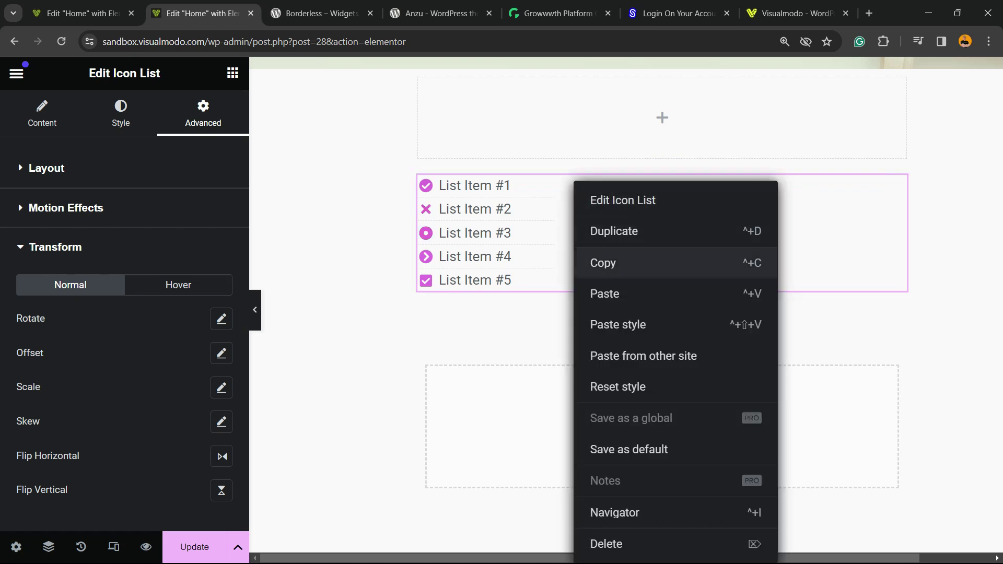
{"action": "left_click", "coordinate": [614, 231]}
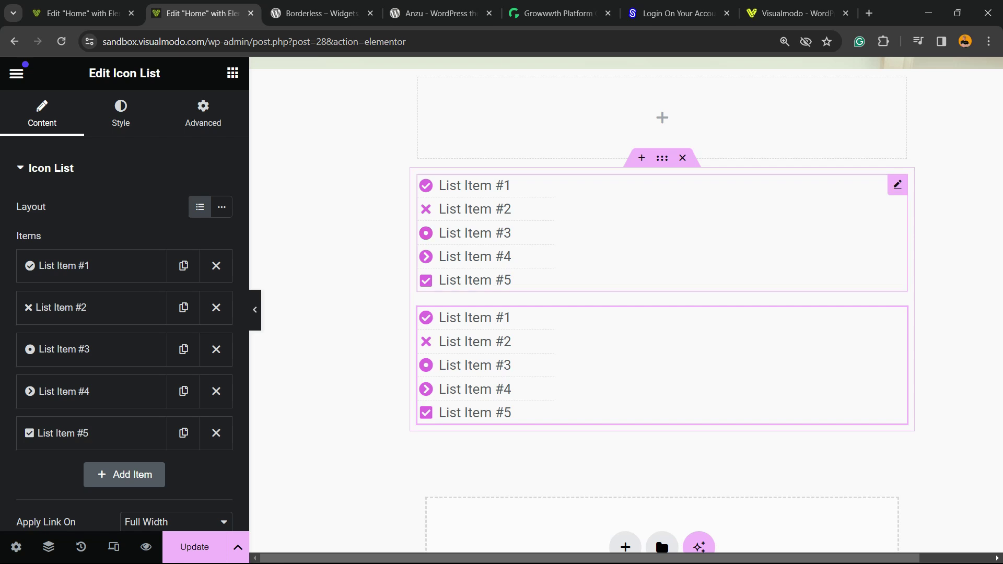
Step: Delete the container holding both icon lists and undo the deletion
{"action": "left_click", "coordinate": [682, 158]}
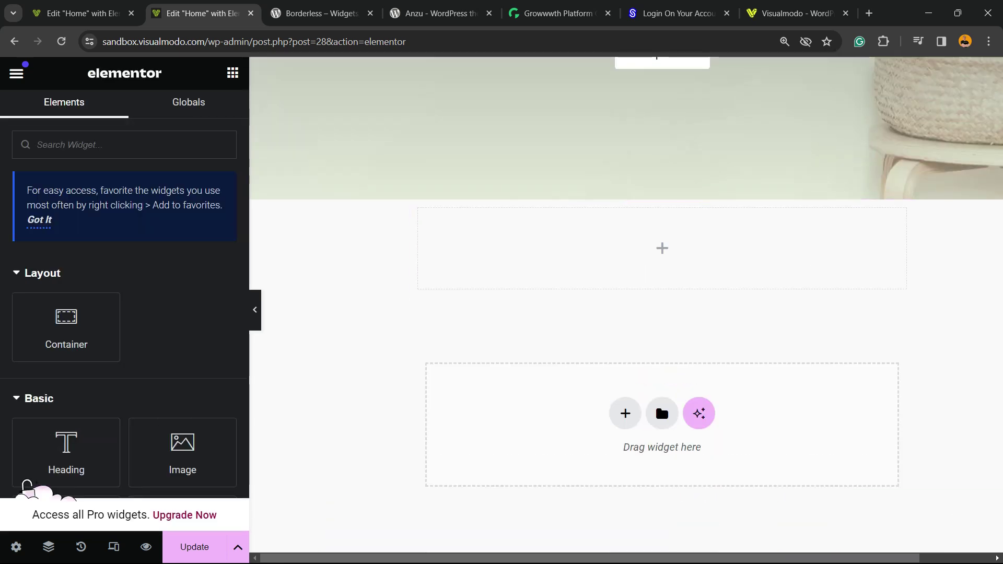
{"action": "key", "text": "ctrl+z"}
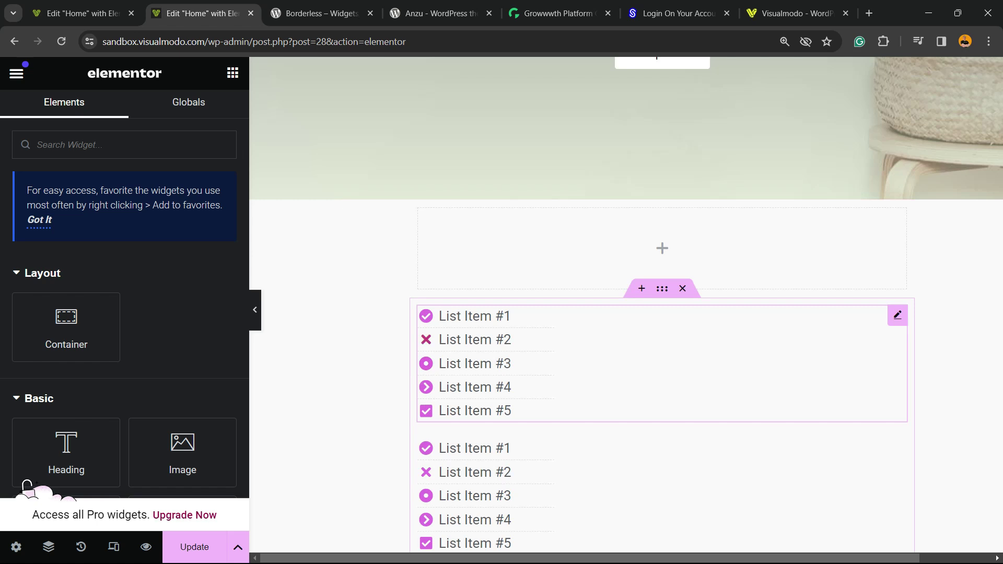
Step: Delete the duplicated lower icon list and select the remaining icon list
{"action": "right_click", "coordinate": [627, 366]}
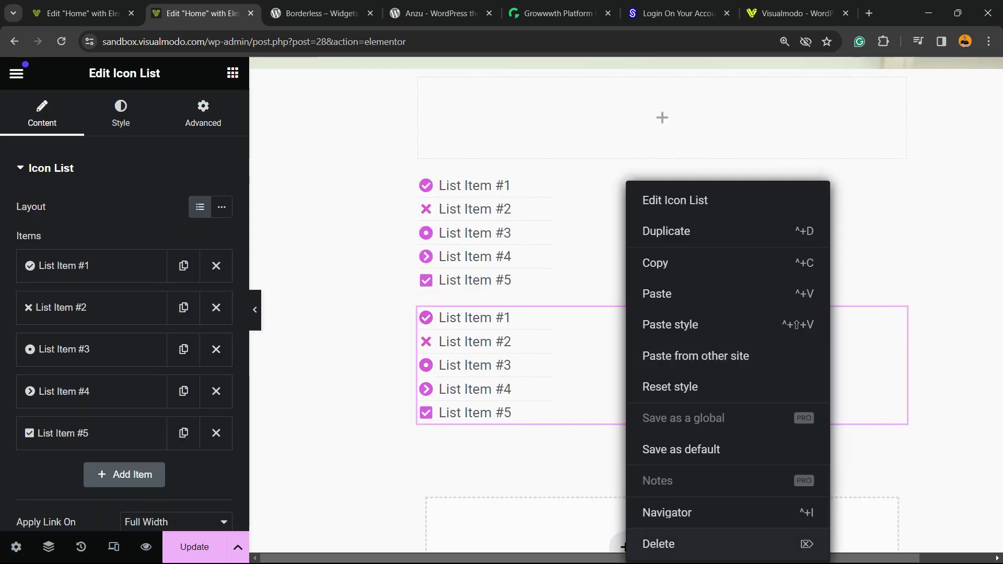
{"action": "left_click", "coordinate": [659, 544]}
{"action": "left_click", "coordinate": [426, 257]}
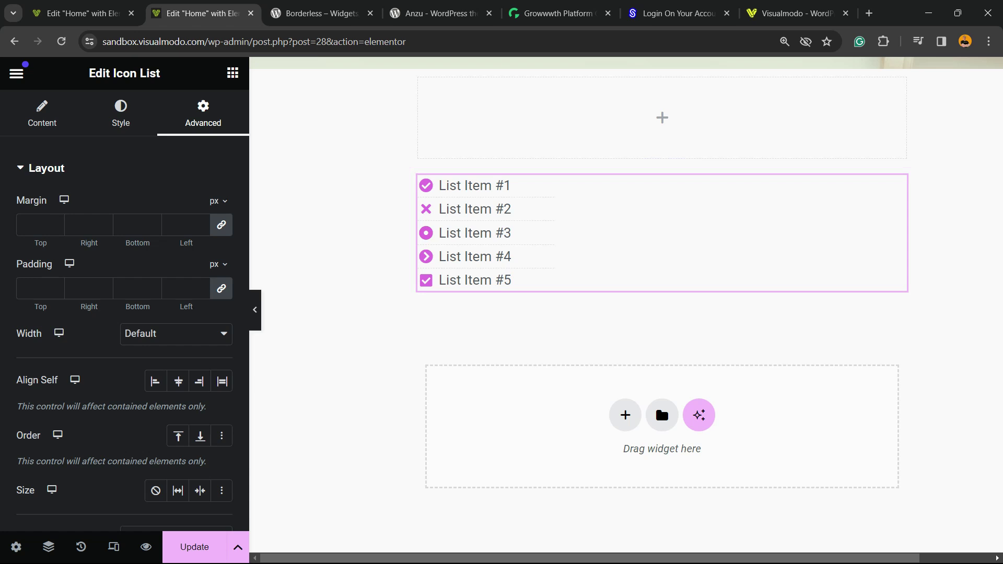
Step: Look at the Borderless plugin page on WordPress.org, highlighting its title, and view the Anzu theme page
{"action": "left_click", "coordinate": [321, 13]}
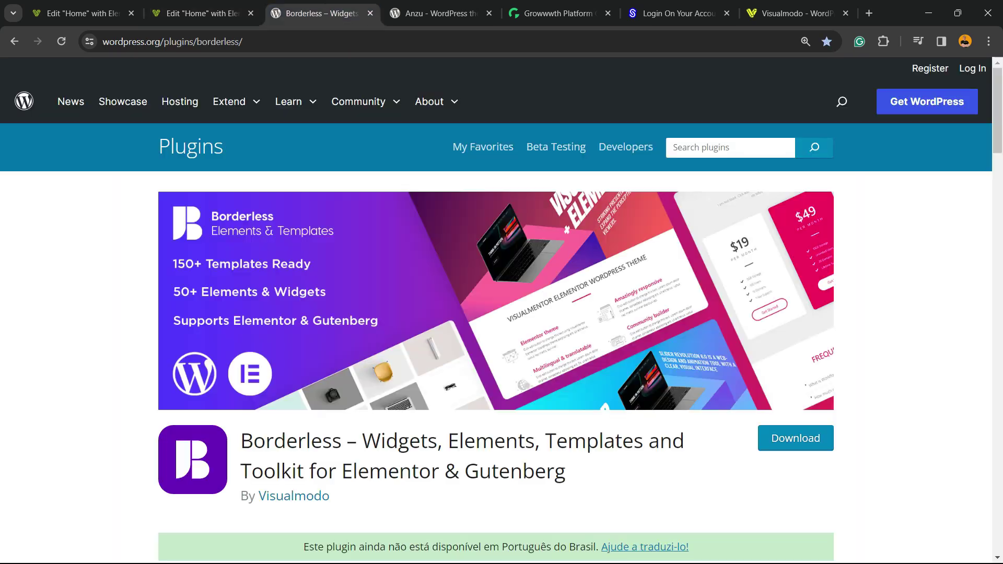
{"action": "triple_click", "coordinate": [460, 442]}
{"action": "left_click", "coordinate": [460, 441]}
{"action": "triple_click", "coordinate": [459, 442]}
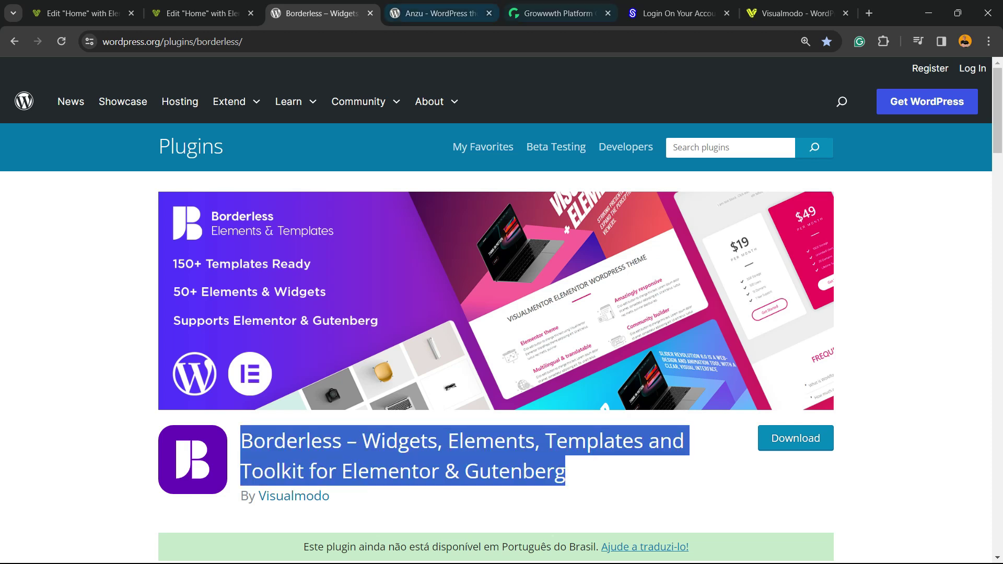
{"action": "left_click", "coordinate": [437, 13]}
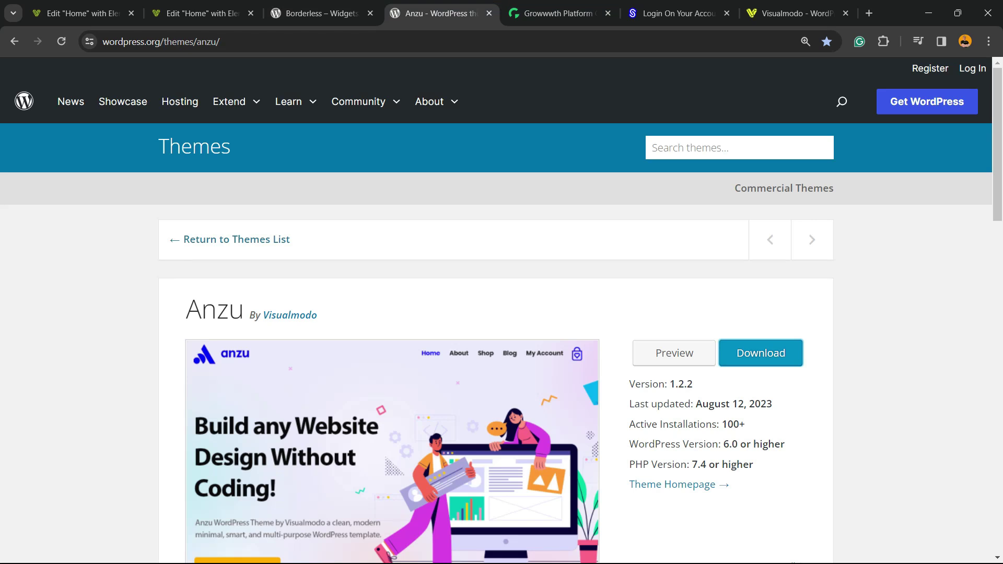
Step: Switch to the Growwwth site and look through its website listings with publishing and copywriting prices
{"action": "left_click", "coordinate": [558, 13]}
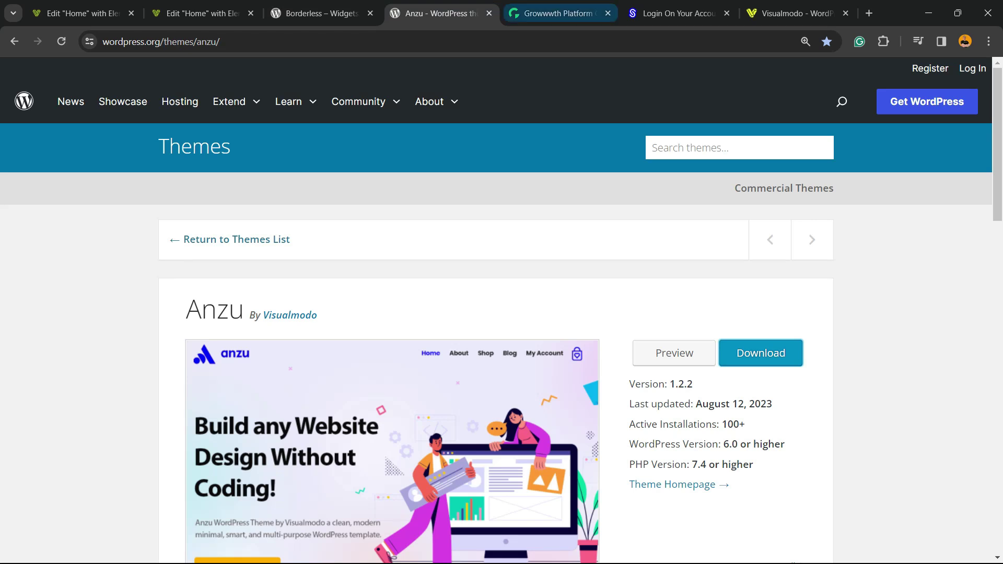
{"action": "triple_click", "coordinate": [280, 277]}
{"action": "scroll", "coordinate": [496, 334], "scroll_direction": "down", "scroll_amount": 10}
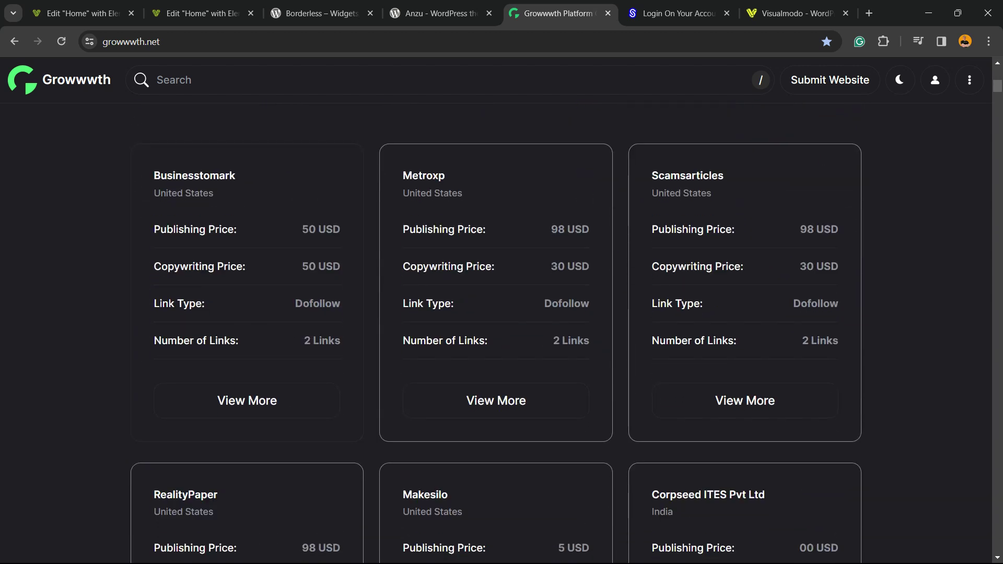
{"action": "scroll", "coordinate": [497, 334], "scroll_direction": "down", "scroll_amount": 12}
{"action": "scroll", "coordinate": [497, 334], "scroll_direction": "down", "scroll_amount": 5}
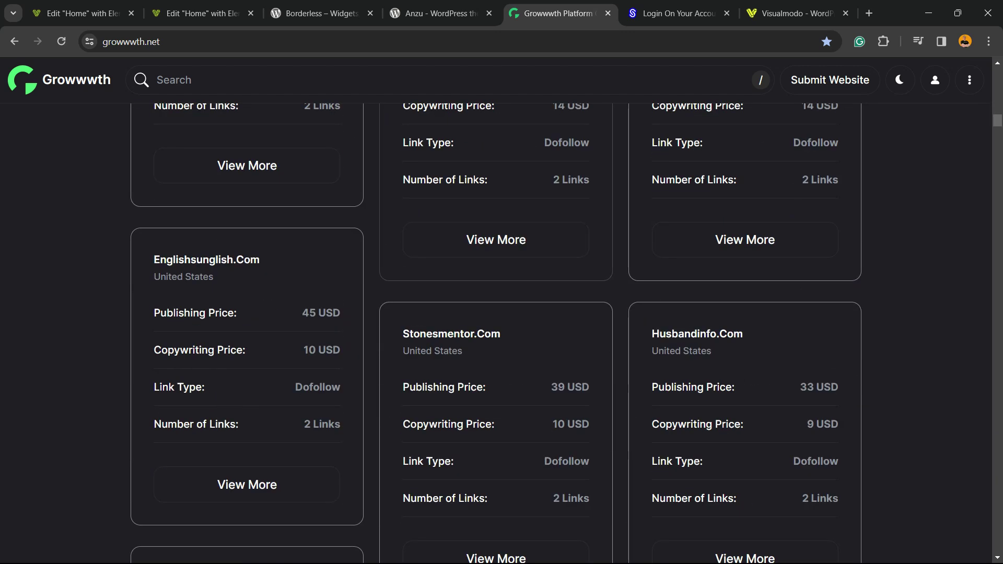
Step: Switch to Sites Gallery and look through the site of the day, the showcased websites and the awards information
{"action": "key", "text": "ctrl+Tab"}
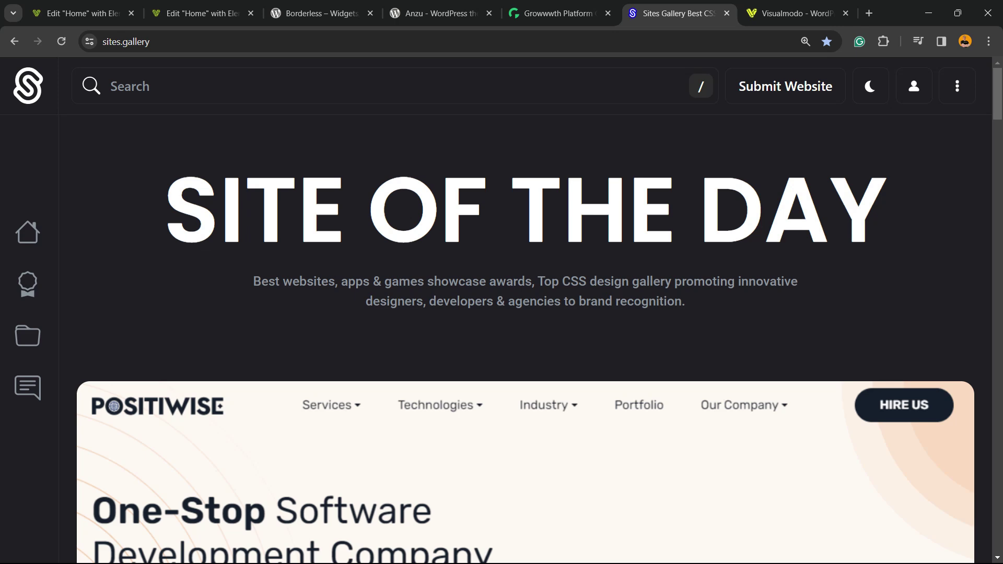
{"action": "scroll", "coordinate": [525, 238], "scroll_direction": "down", "scroll_amount": 12}
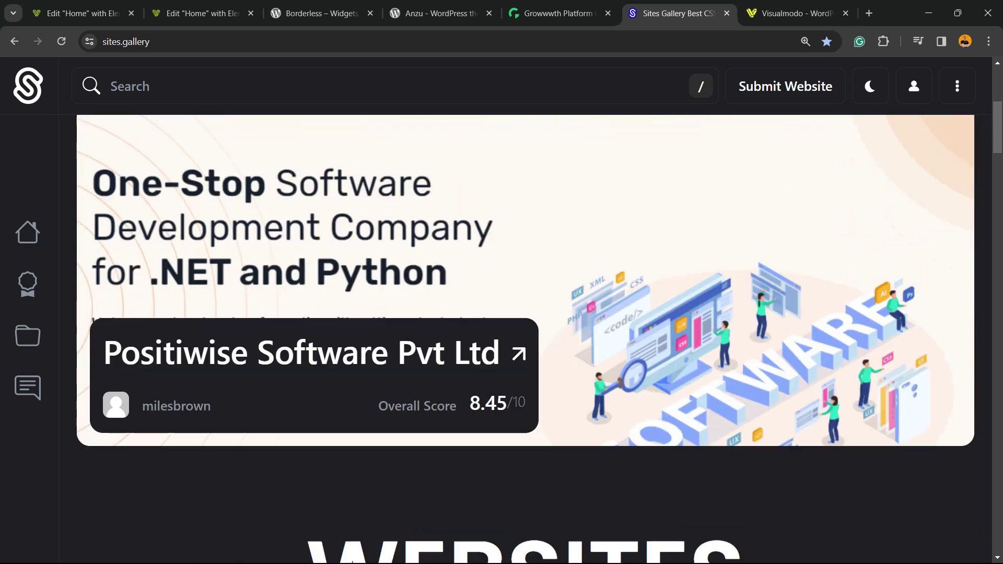
{"action": "scroll", "coordinate": [525, 335], "scroll_direction": "down", "scroll_amount": 13}
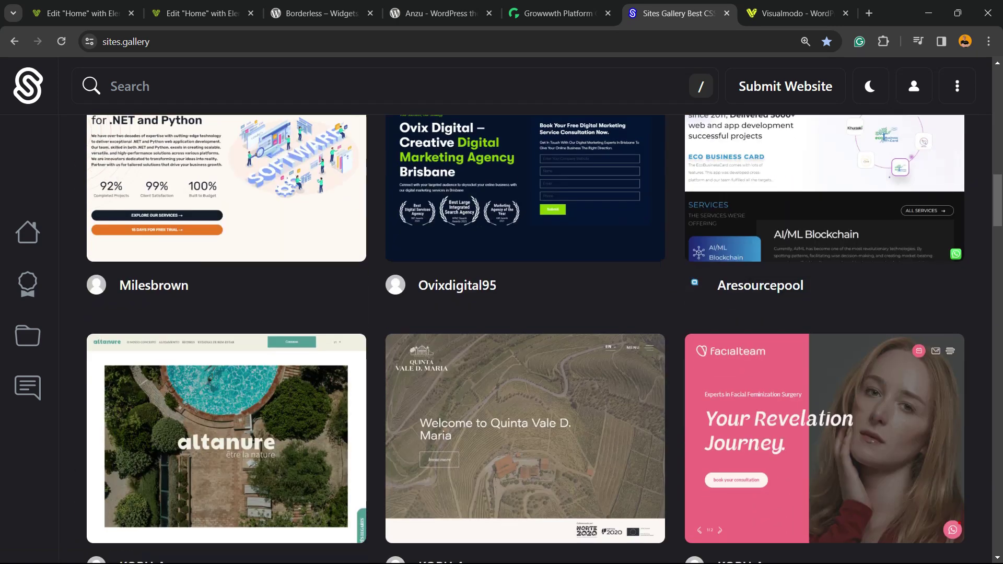
{"action": "scroll", "coordinate": [525, 334], "scroll_direction": "down", "scroll_amount": 20}
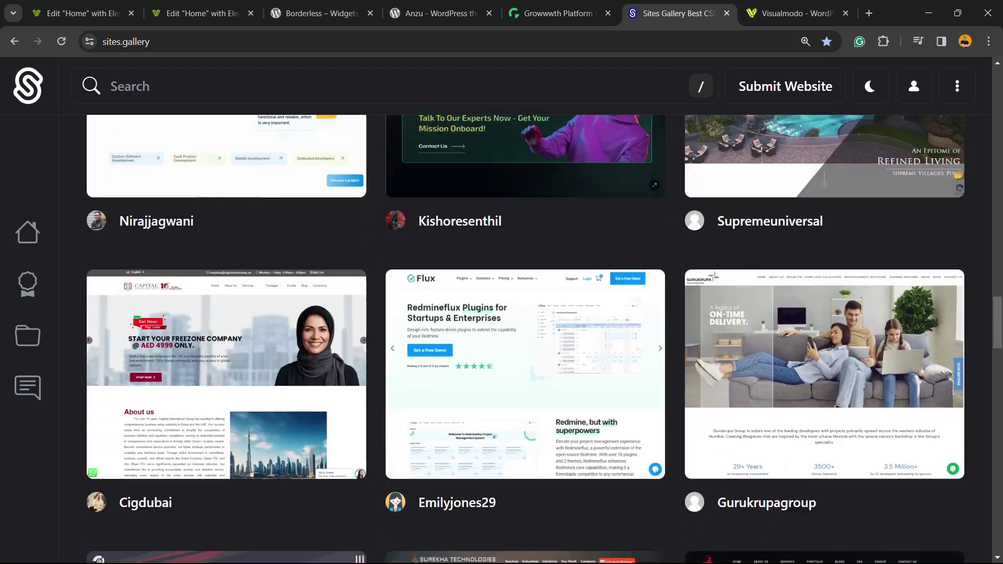
{"action": "scroll", "coordinate": [525, 335], "scroll_direction": "down", "scroll_amount": 18}
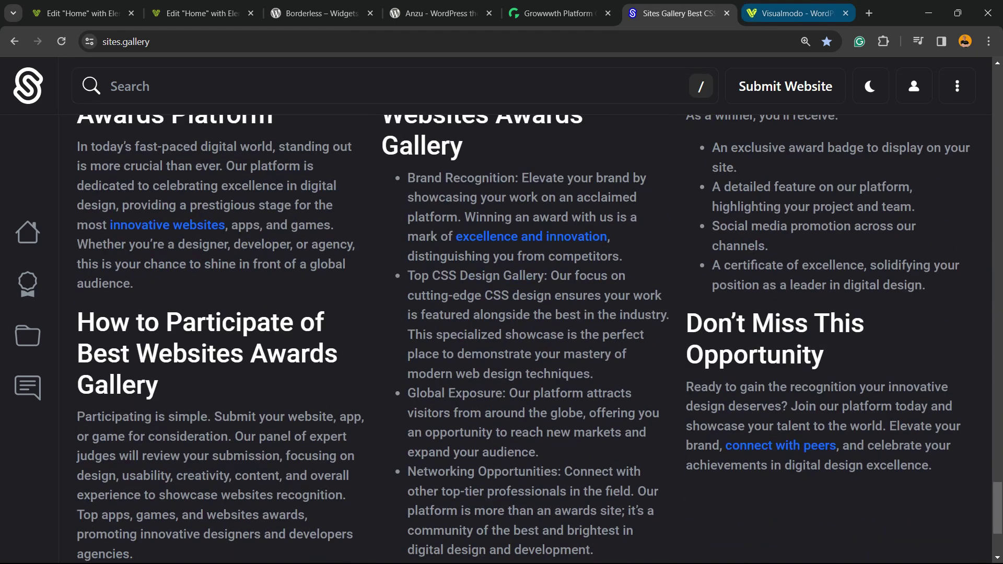
Step: Switch to the Visualmodo site, open its Templates Library and browse the template previews
{"action": "key", "text": "ctrl+Tab"}
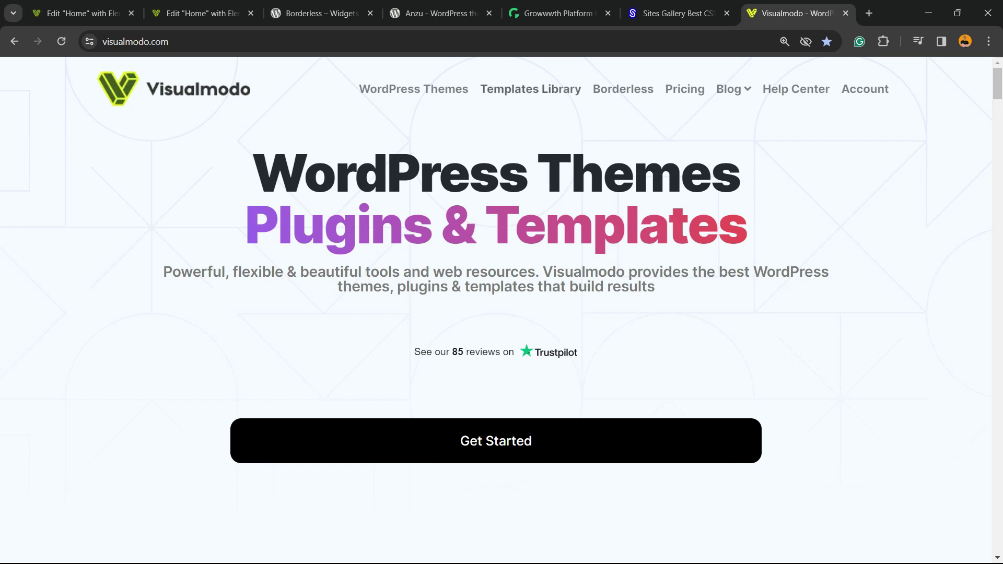
{"action": "left_click", "coordinate": [531, 89]}
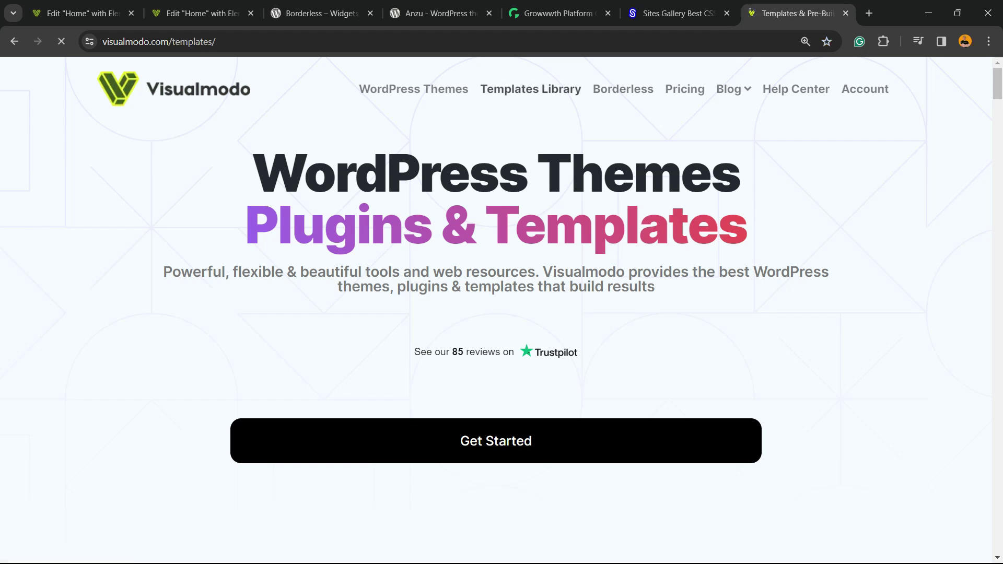
{"action": "scroll", "coordinate": [501, 314], "scroll_direction": "down", "scroll_amount": 2}
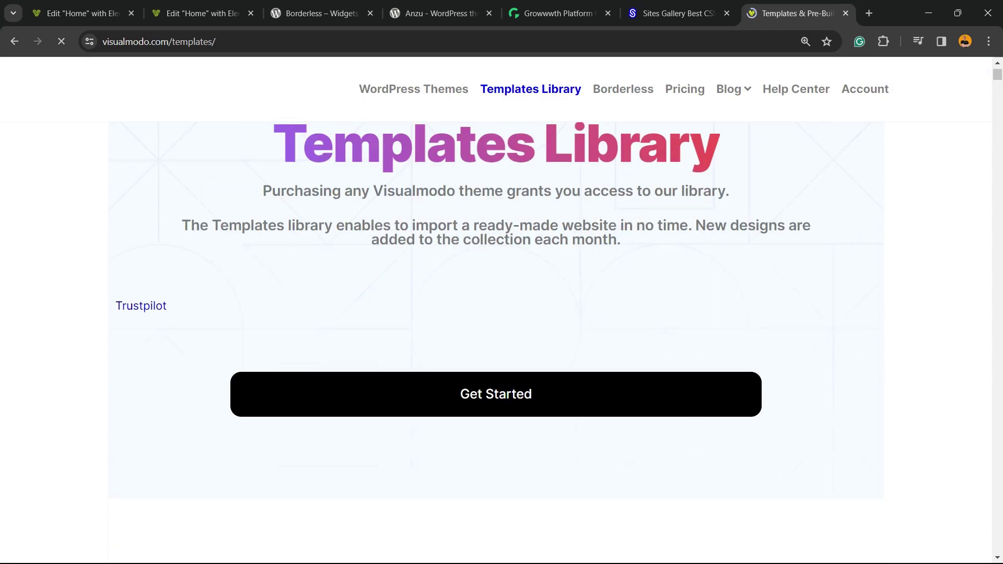
{"action": "scroll", "coordinate": [502, 314], "scroll_direction": "down", "scroll_amount": 6}
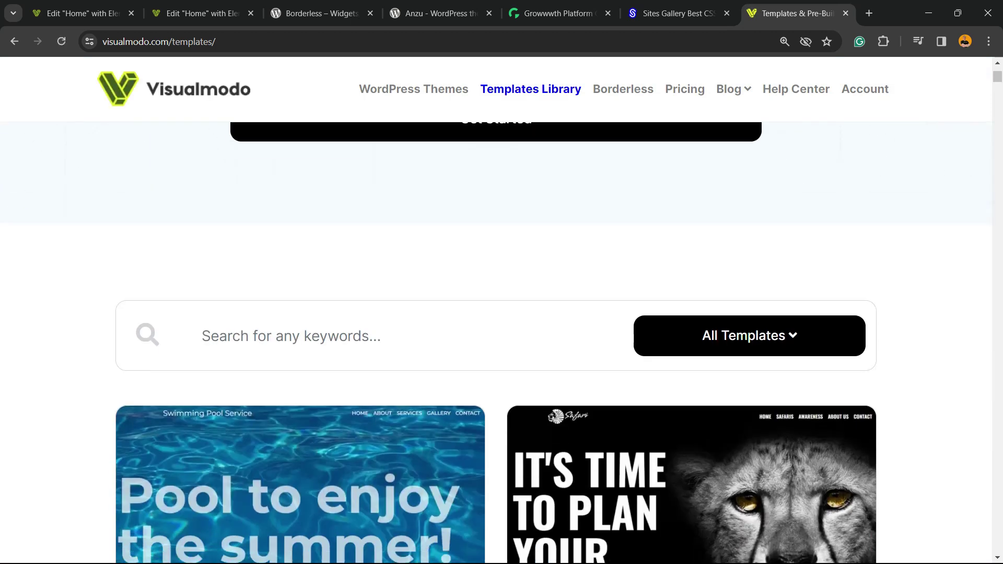
{"action": "scroll", "coordinate": [502, 313], "scroll_direction": "down", "scroll_amount": 15}
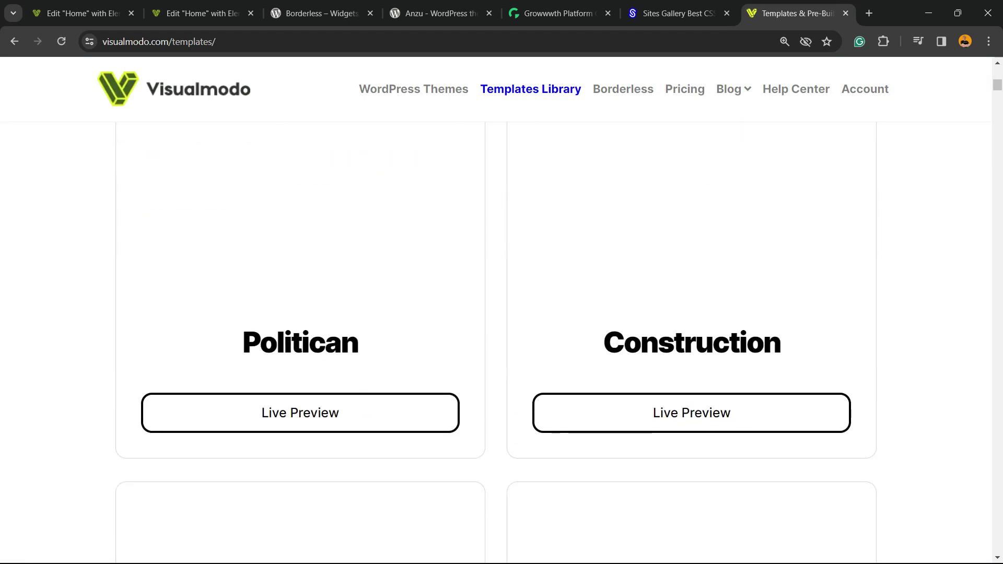
{"action": "scroll", "coordinate": [502, 314], "scroll_direction": "down", "scroll_amount": 8}
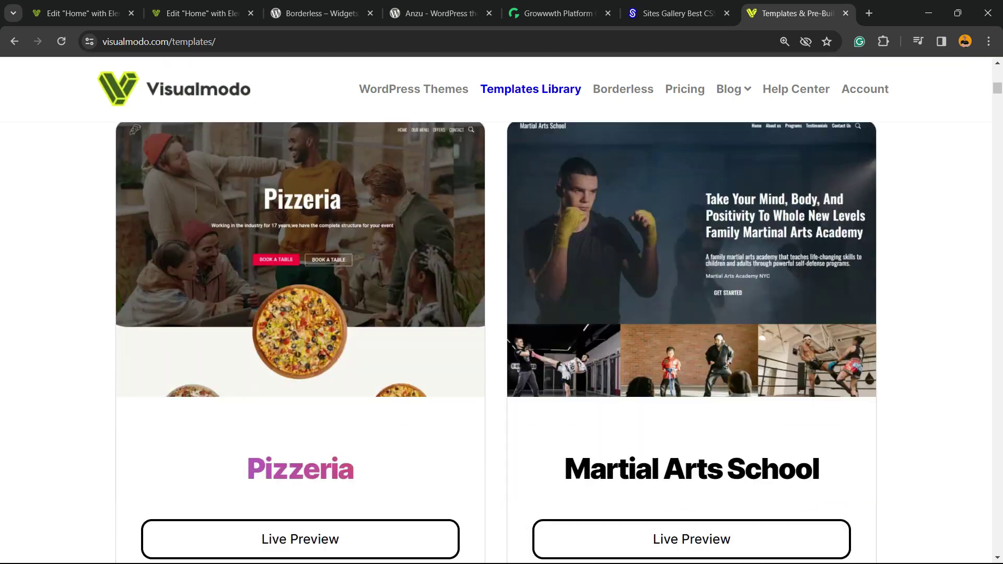
{"action": "scroll", "coordinate": [501, 314], "scroll_direction": "down", "scroll_amount": 15}
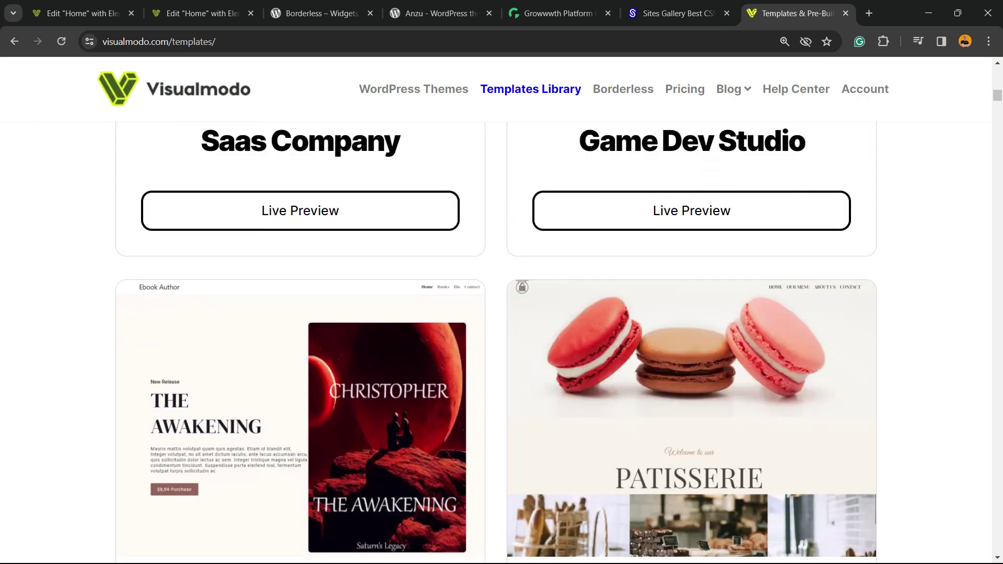
{"action": "scroll", "coordinate": [502, 313], "scroll_direction": "down", "scroll_amount": 20}
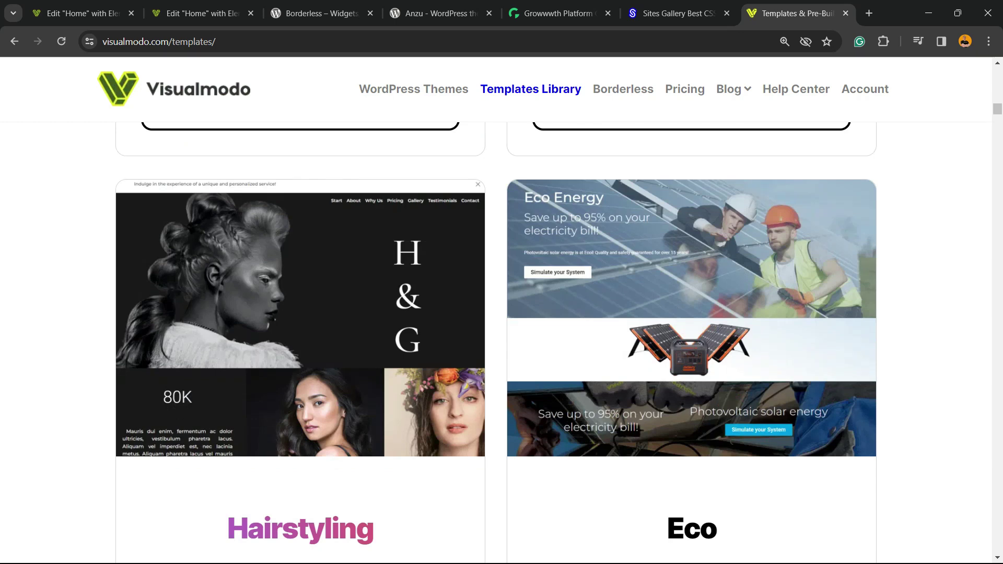
{"action": "scroll", "coordinate": [496, 339], "scroll_direction": "down", "scroll_amount": 17}
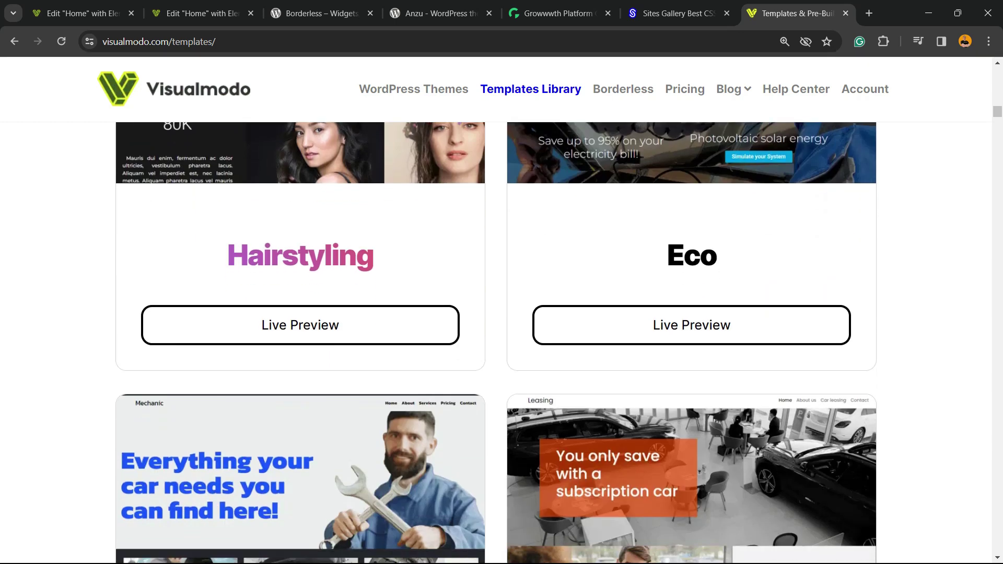
{"action": "scroll", "coordinate": [496, 339], "scroll_direction": "down", "scroll_amount": 20}
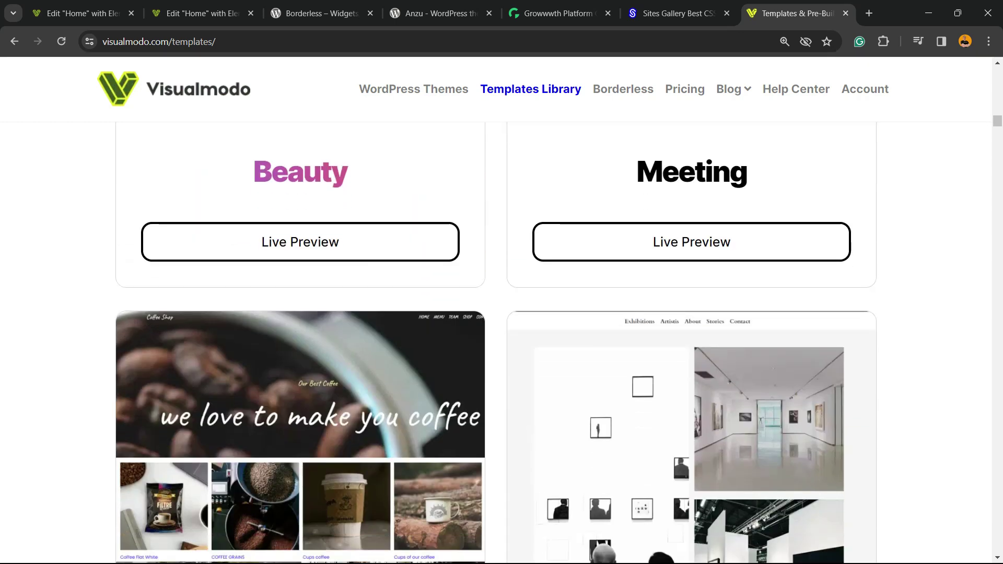
{"action": "scroll", "coordinate": [497, 340], "scroll_direction": "down", "scroll_amount": 12}
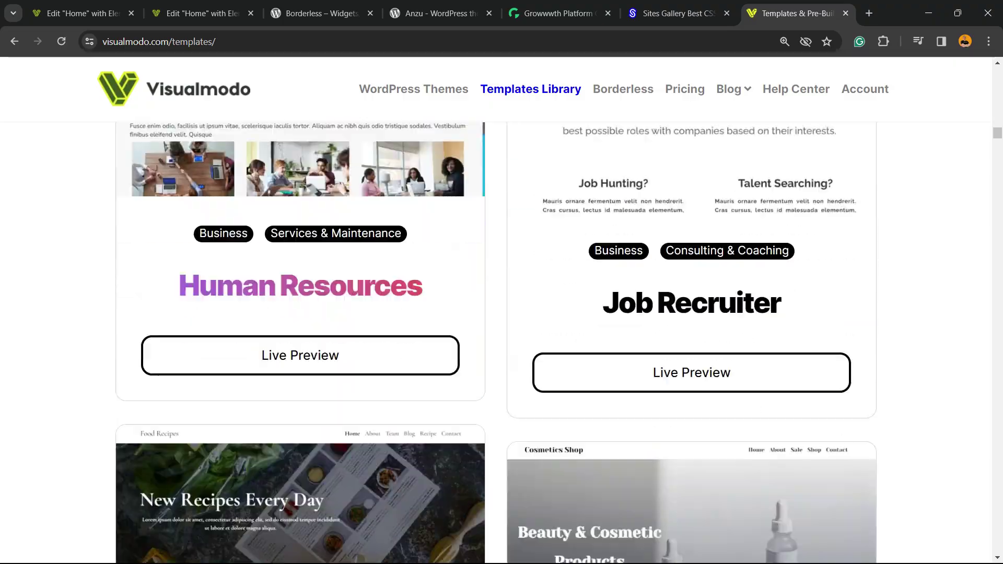